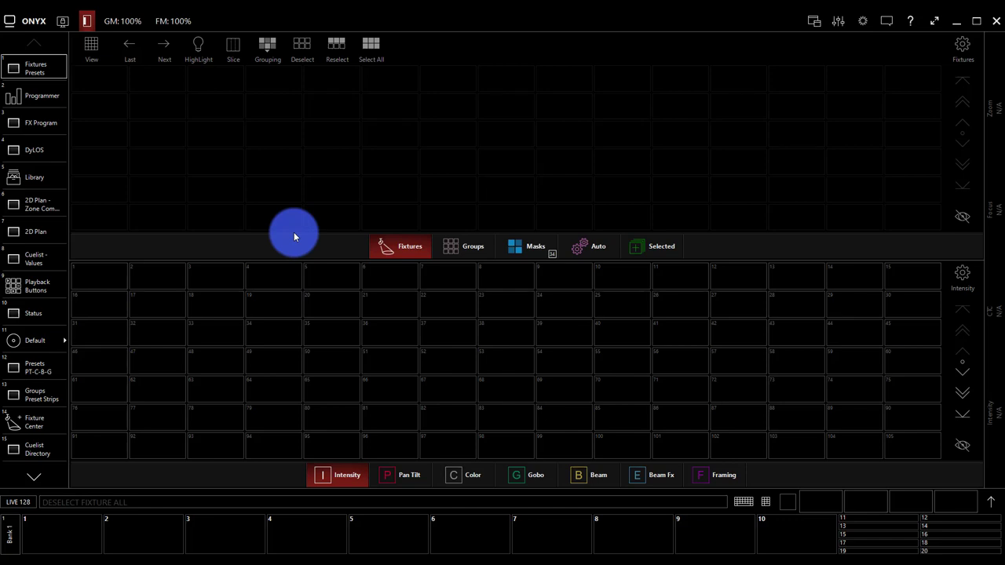
Go through the ONYX logo's general tasks page to reach the empty Universe 1 Patch screen
{"action": "left_click", "coordinate": [25, 27]}
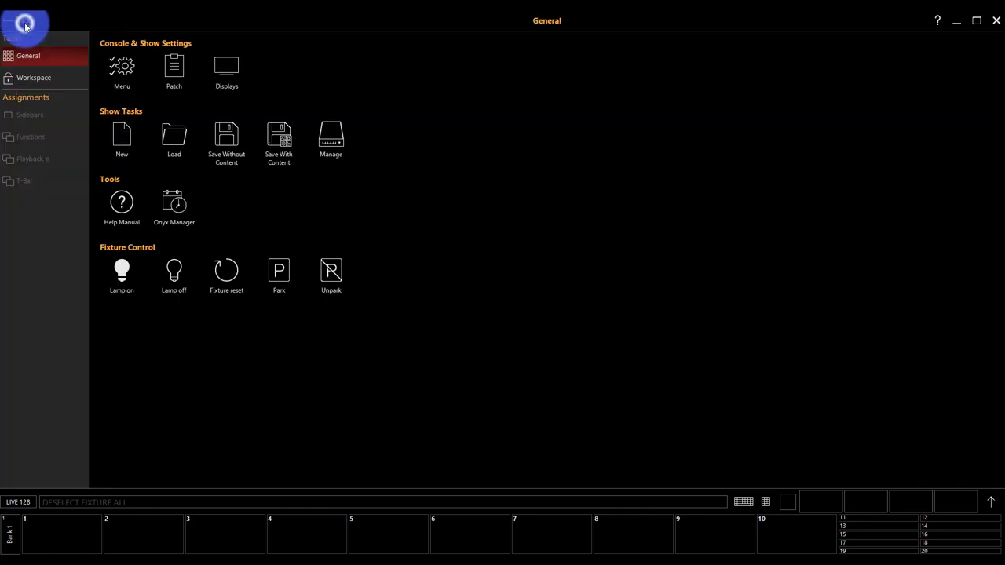
{"action": "left_click", "coordinate": [173, 71]}
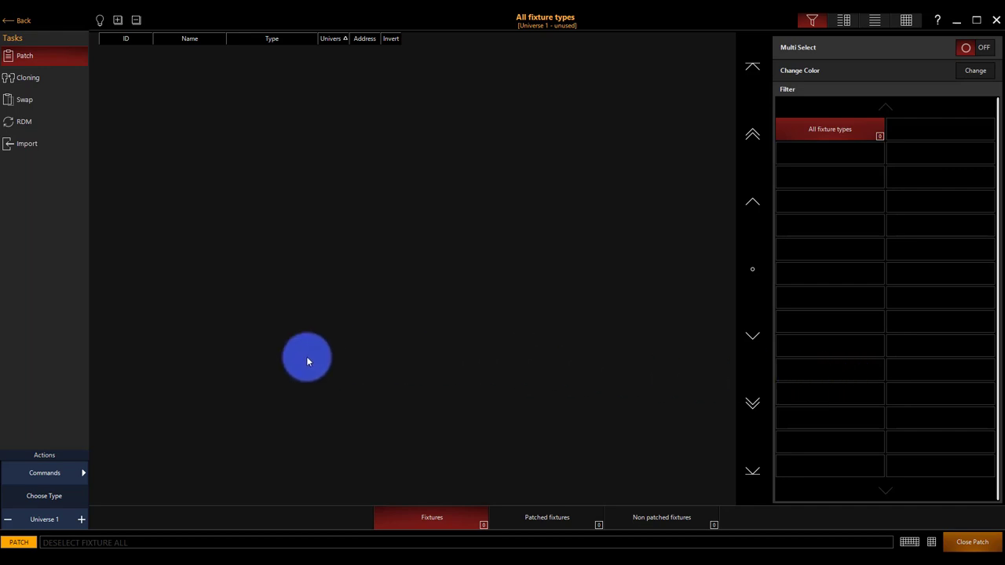
Start a new fixture from Commands, glance at Patched Types, then return to the Standard Library
{"action": "left_click", "coordinate": [31, 472]}
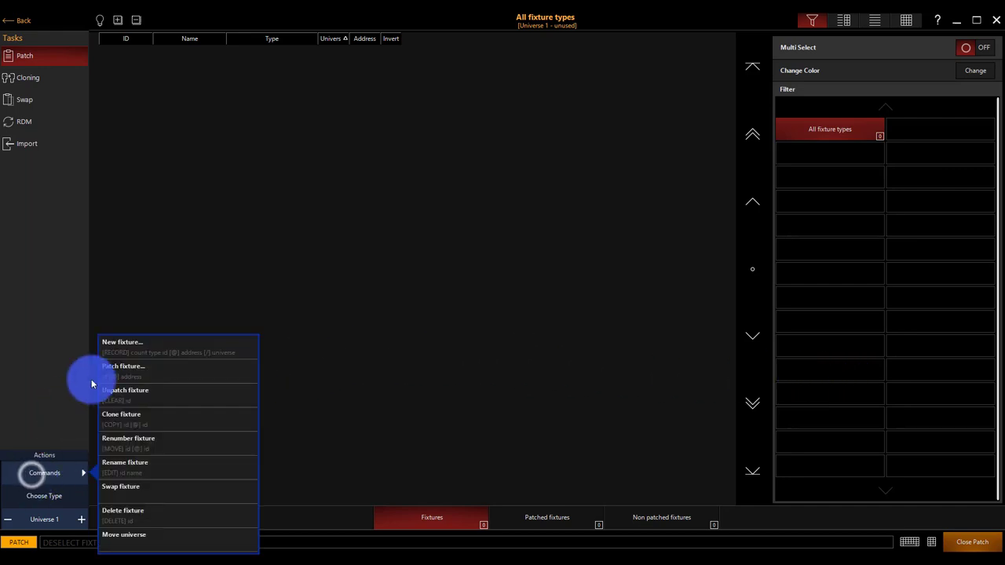
{"action": "left_click", "coordinate": [118, 357]}
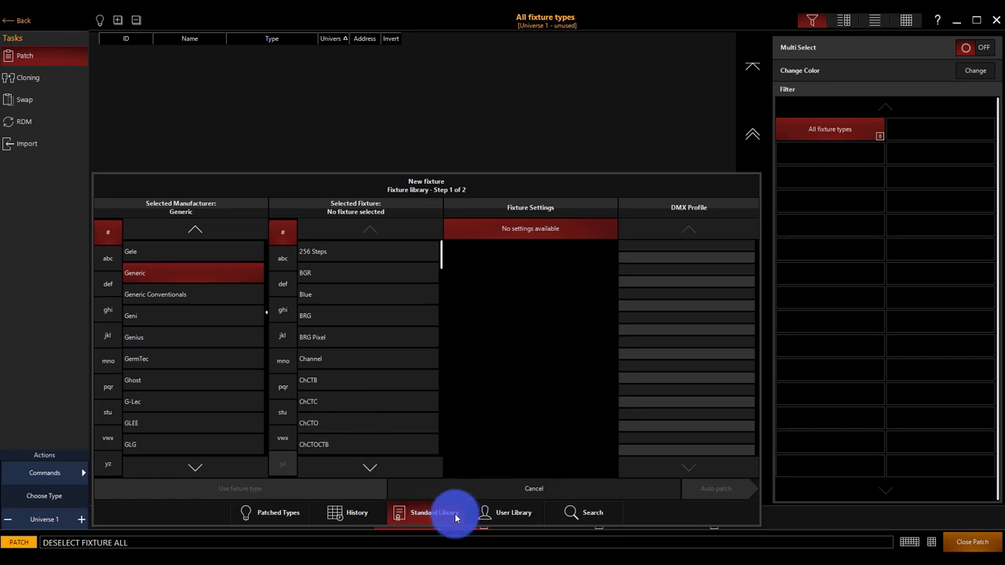
{"action": "left_click", "coordinate": [256, 516]}
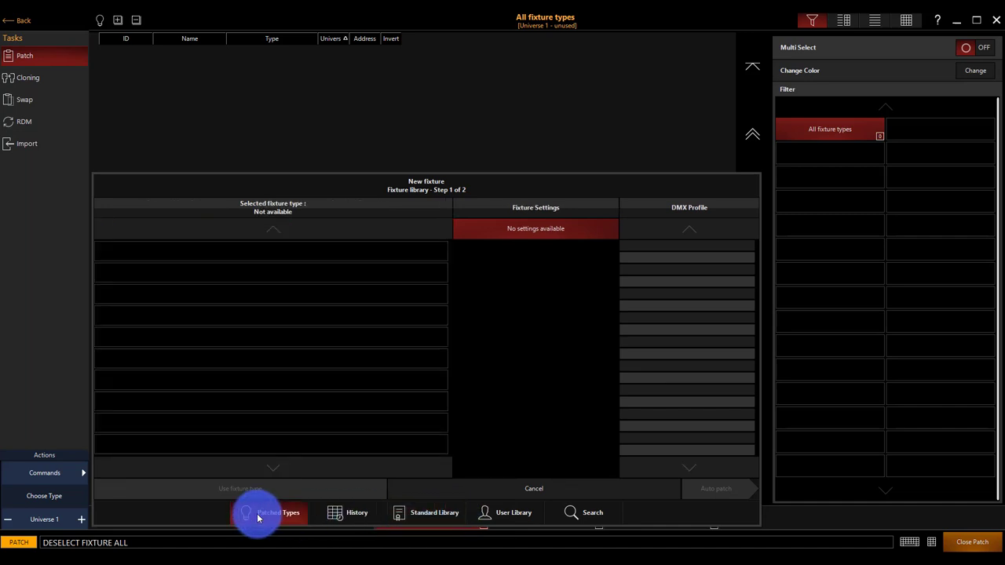
{"action": "left_click", "coordinate": [415, 513]}
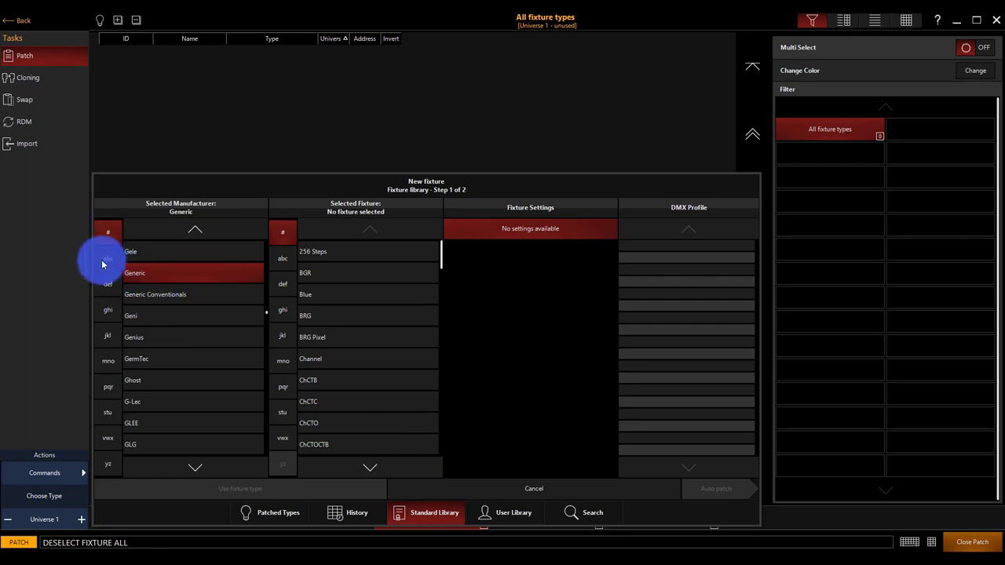
Pick Elation Artiste DaVinci in Standard mode and continue to Auto patch
{"action": "left_click", "coordinate": [101, 285]}
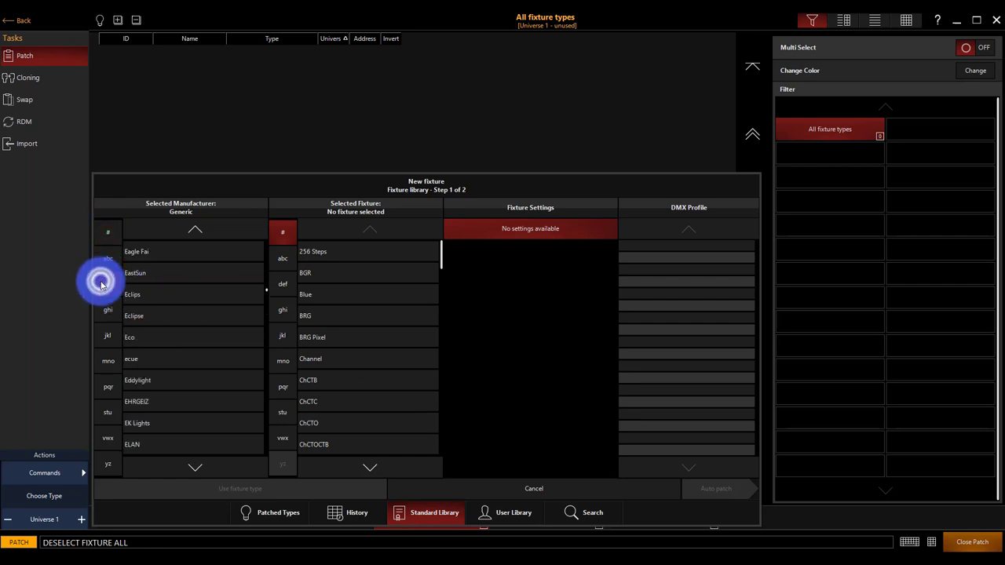
{"action": "left_click", "coordinate": [185, 464]}
{"action": "left_click", "coordinate": [157, 251]}
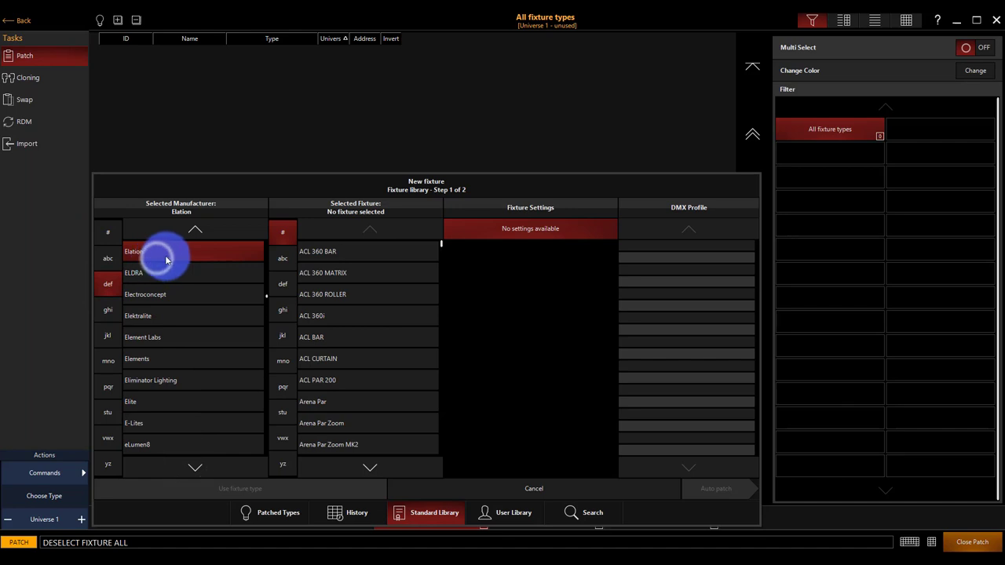
{"action": "left_click", "coordinate": [381, 477]}
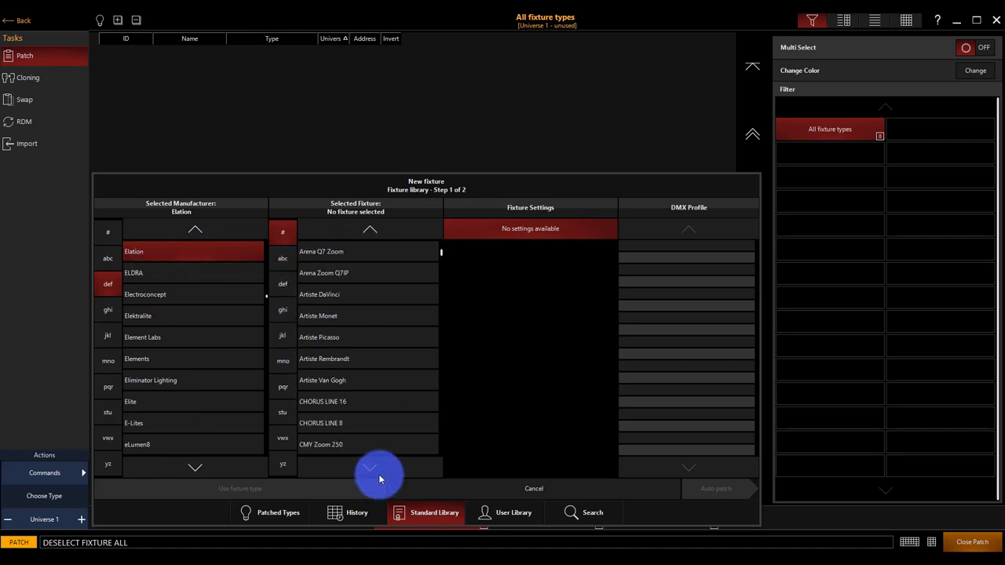
{"action": "left_click", "coordinate": [346, 294]}
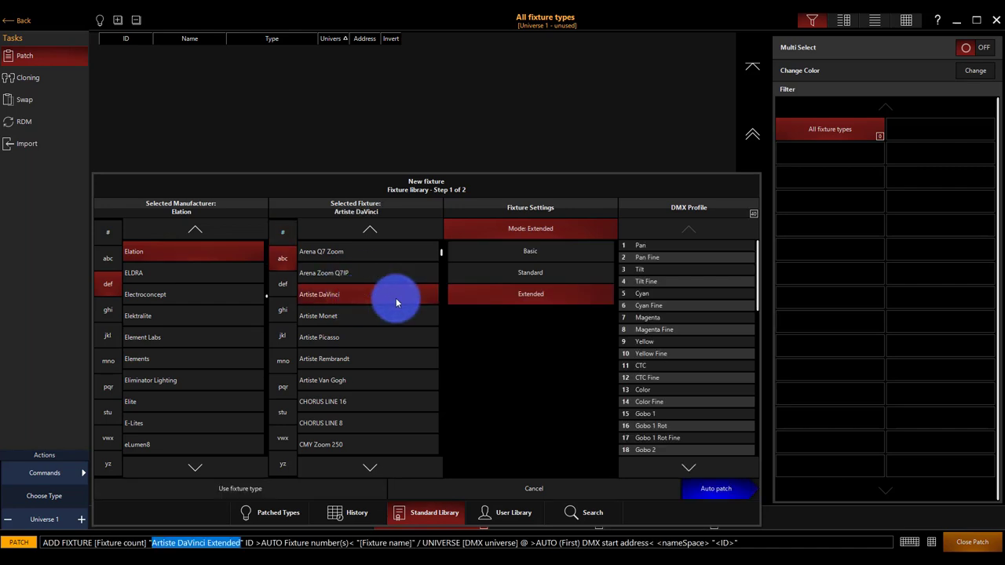
{"action": "left_click", "coordinate": [557, 273]}
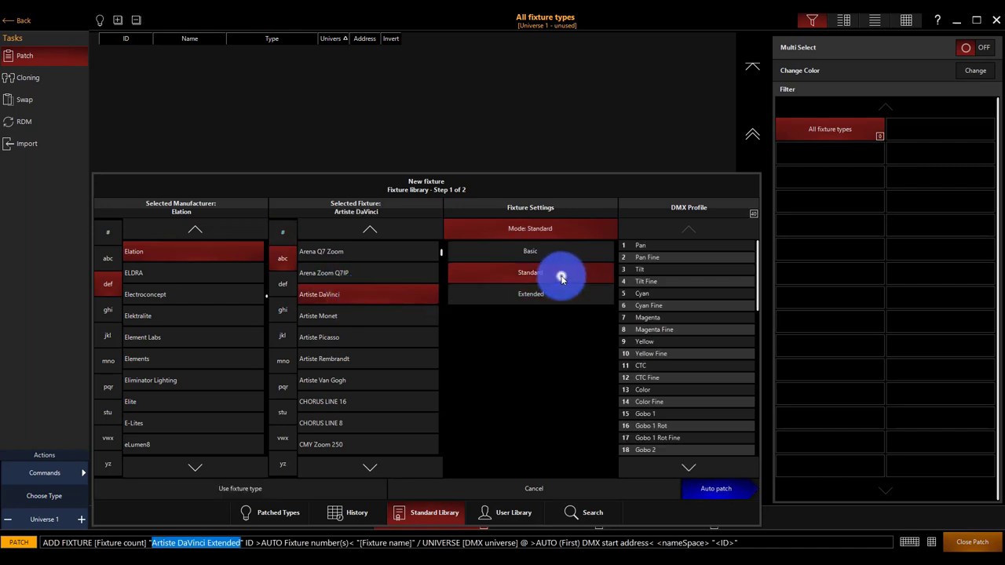
{"action": "left_click", "coordinate": [712, 492]}
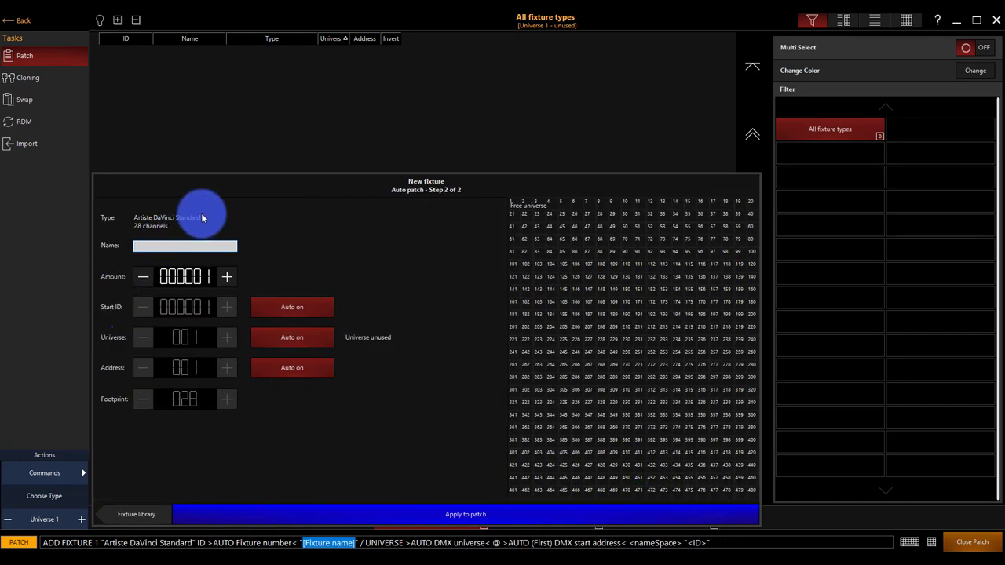
Set the Artiste DaVinci Standard fixture amount to 11 using the numeric keypad
{"action": "left_click", "coordinate": [189, 245]}
{"action": "mouse_move", "coordinate": [210, 220]}
{"action": "left_mouse_down"}
{"action": "mouse_move", "coordinate": [146, 218]}
{"action": "mouse_move", "coordinate": [189, 218]}
{"action": "mouse_move", "coordinate": [200, 267]}
{"action": "mouse_move", "coordinate": [190, 282]}
{"action": "mouse_move", "coordinate": [224, 276]}
{"action": "mouse_move", "coordinate": [144, 283]}
{"action": "left_mouse_up"}
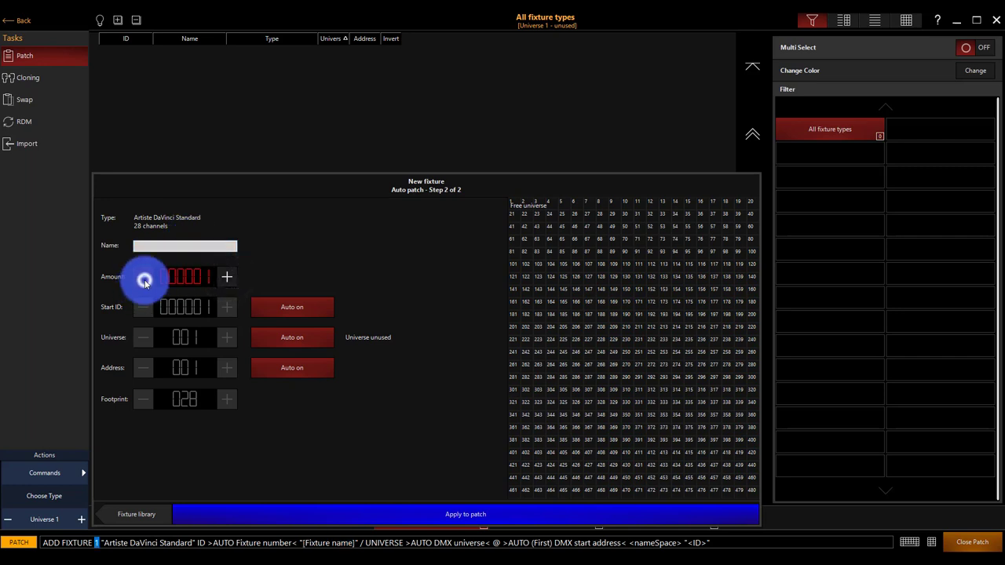
{"action": "left_click", "coordinate": [227, 276]}
{"action": "left_click", "coordinate": [227, 277]}
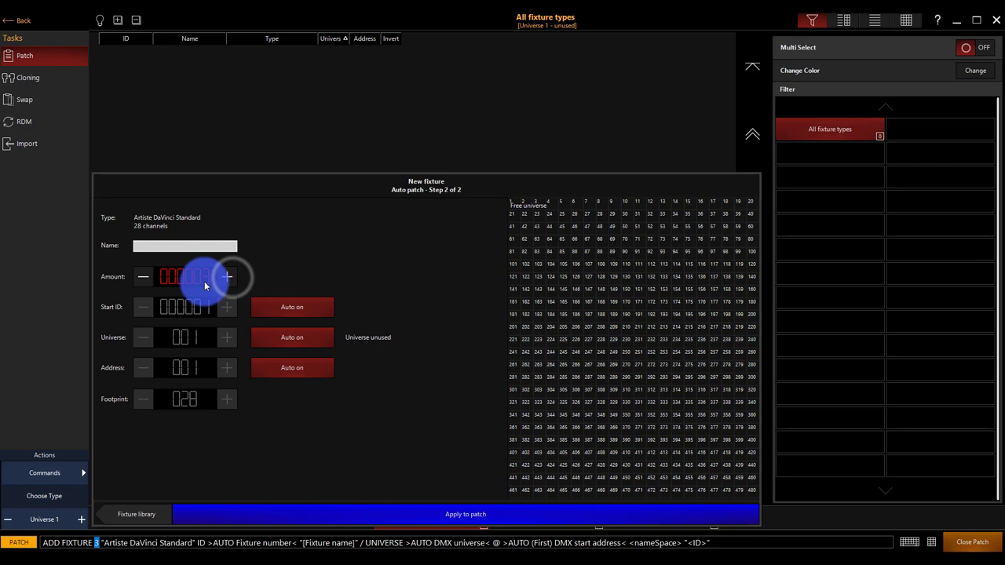
{"action": "left_click", "coordinate": [202, 281]}
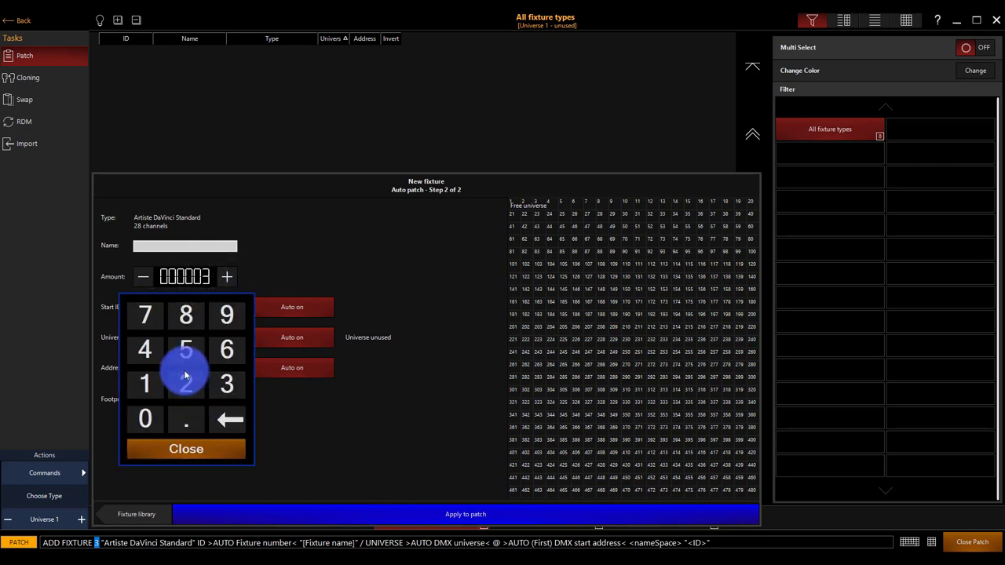
{"action": "left_click", "coordinate": [145, 382]}
{"action": "left_click", "coordinate": [145, 382]}
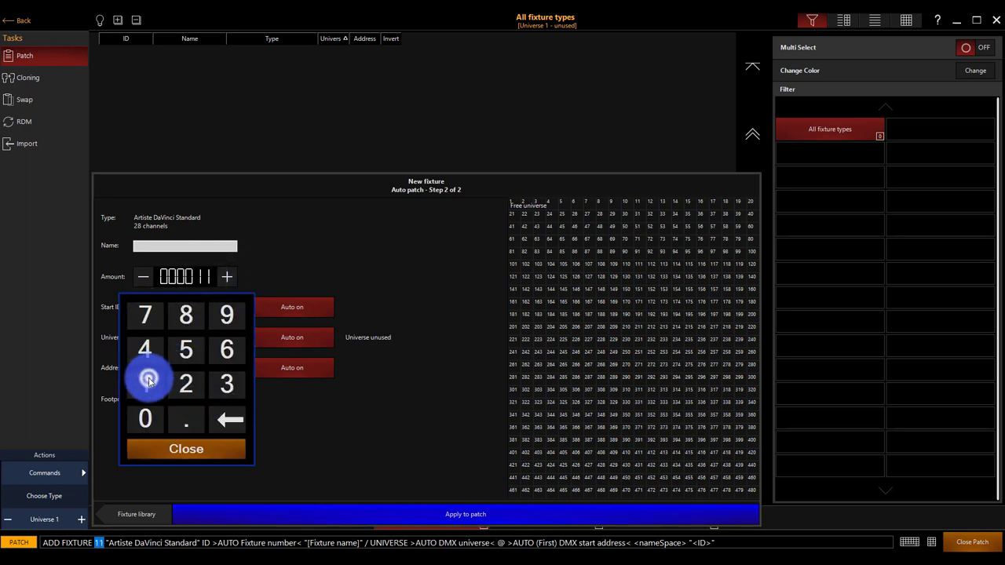
{"action": "left_click", "coordinate": [160, 446]}
{"action": "left_click", "coordinate": [181, 274]}
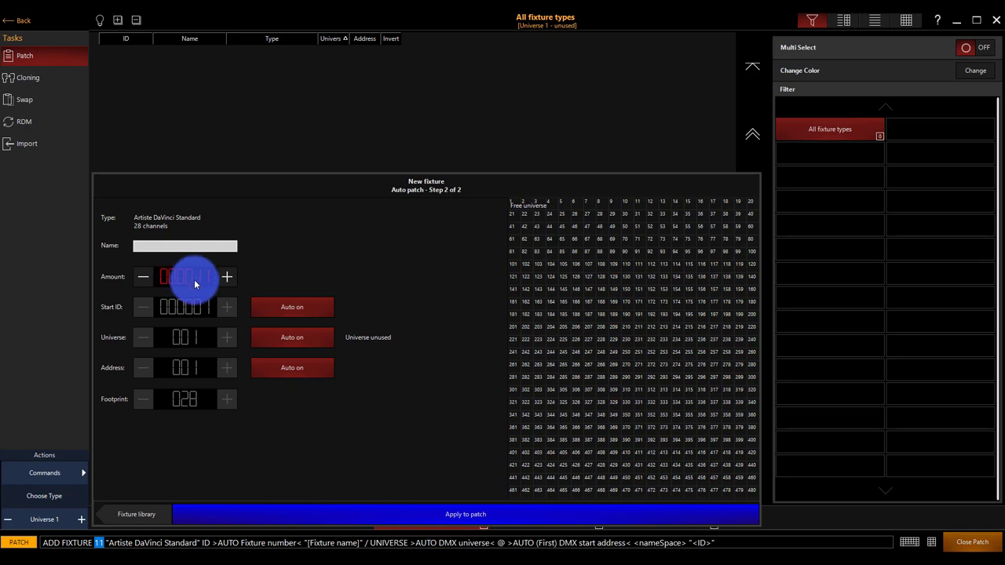
{"action": "left_click", "coordinate": [108, 316]}
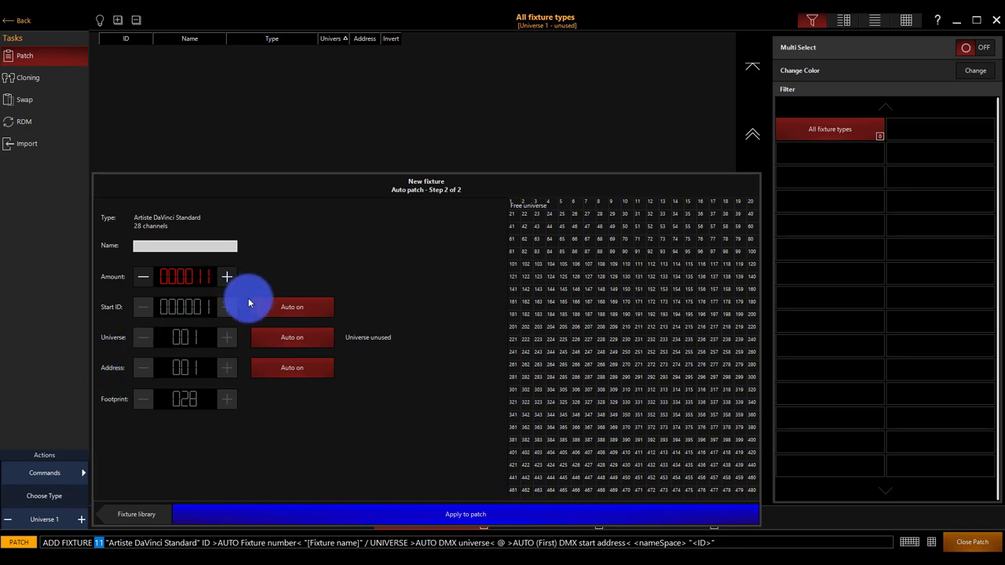
Turn off automatic Start ID, enter Start ID 101, and apply the patch
{"action": "left_click", "coordinate": [272, 309]}
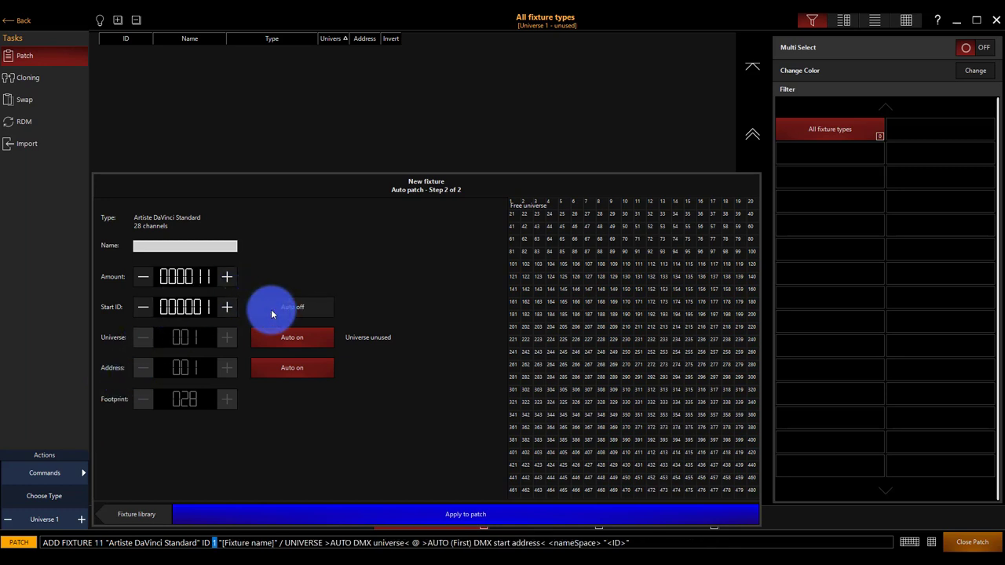
{"action": "left_click", "coordinate": [200, 307]}
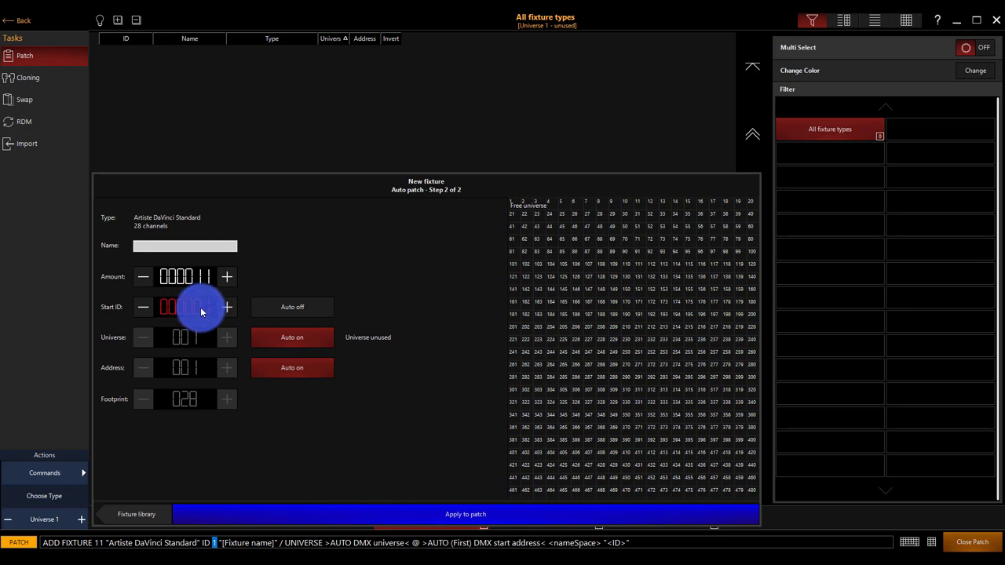
{"action": "type", "text": "101"}
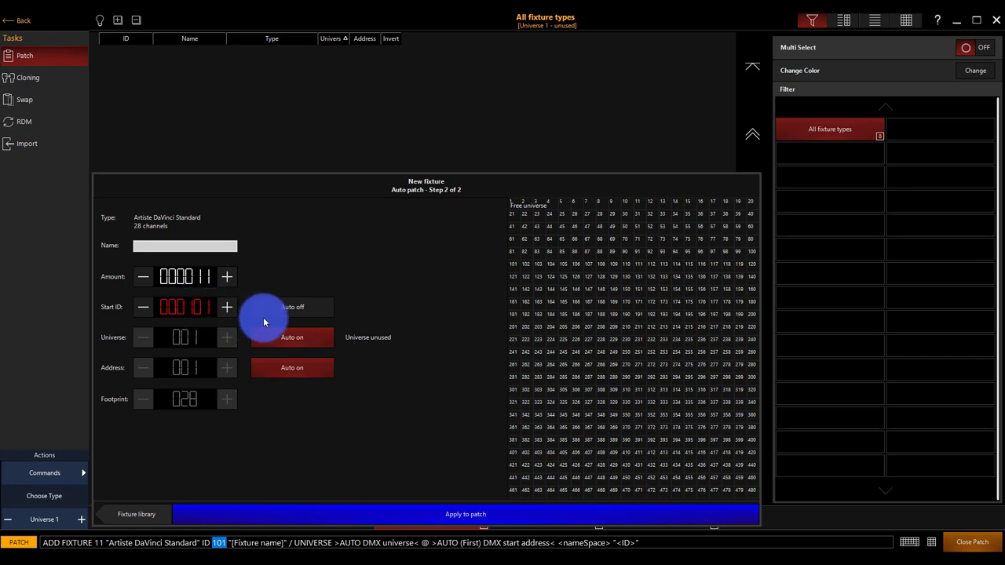
{"action": "left_click", "coordinate": [288, 306]}
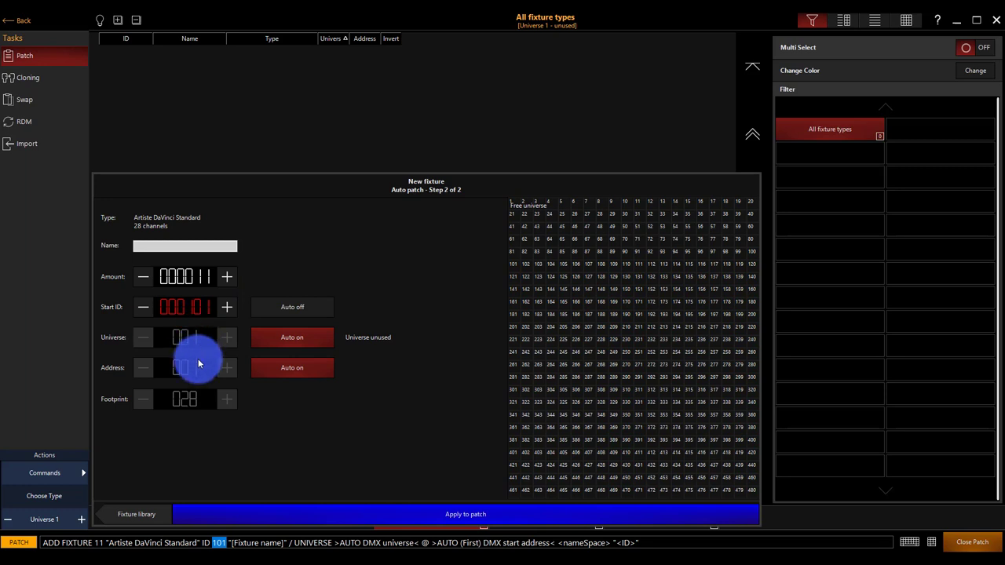
{"action": "left_click", "coordinate": [453, 515]}
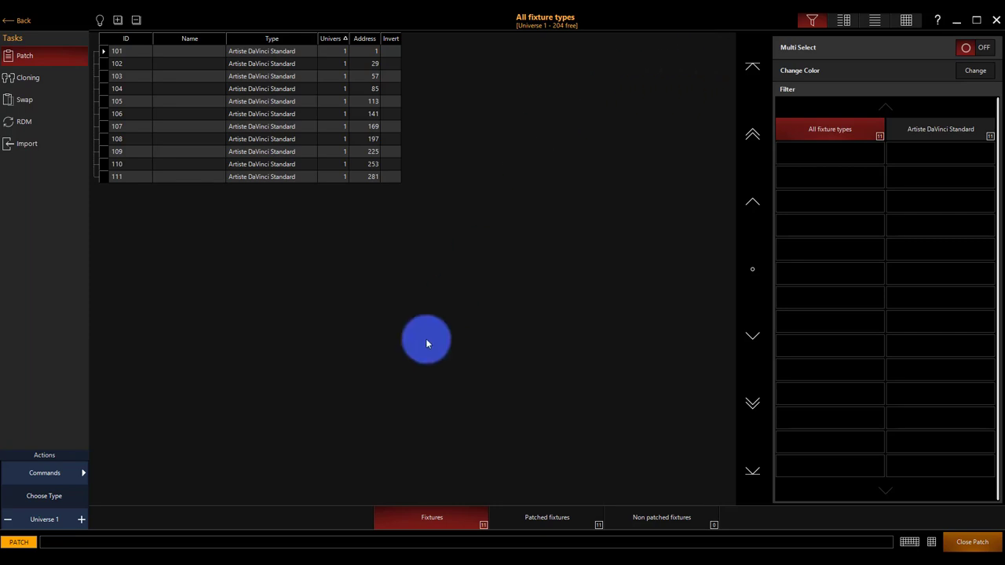
Choose a new Elation FUZE WASH Z350 fixture in 15 Ch mode for auto patching
{"action": "left_click", "coordinate": [45, 472]}
{"action": "left_click", "coordinate": [107, 344]}
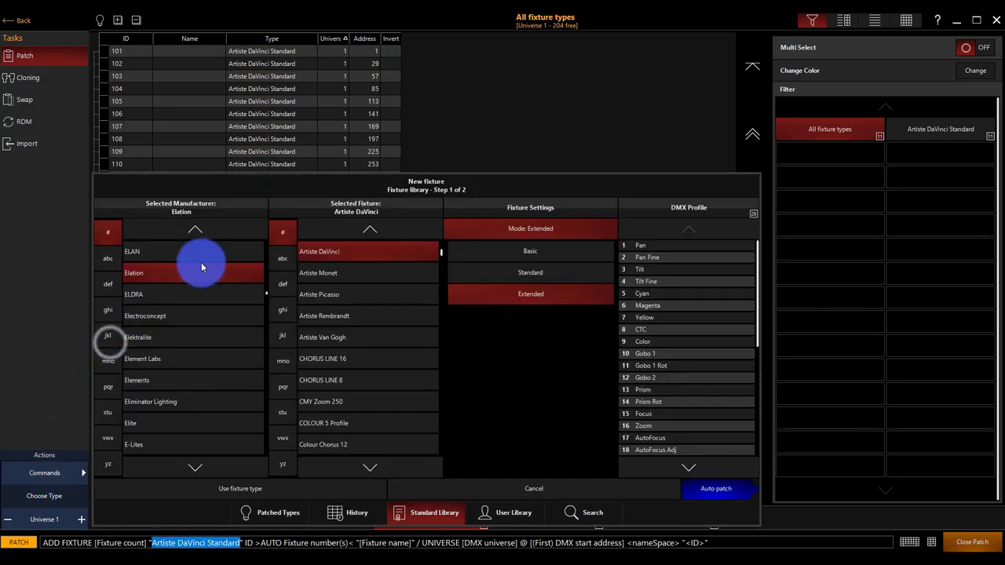
{"action": "left_click", "coordinate": [277, 285]}
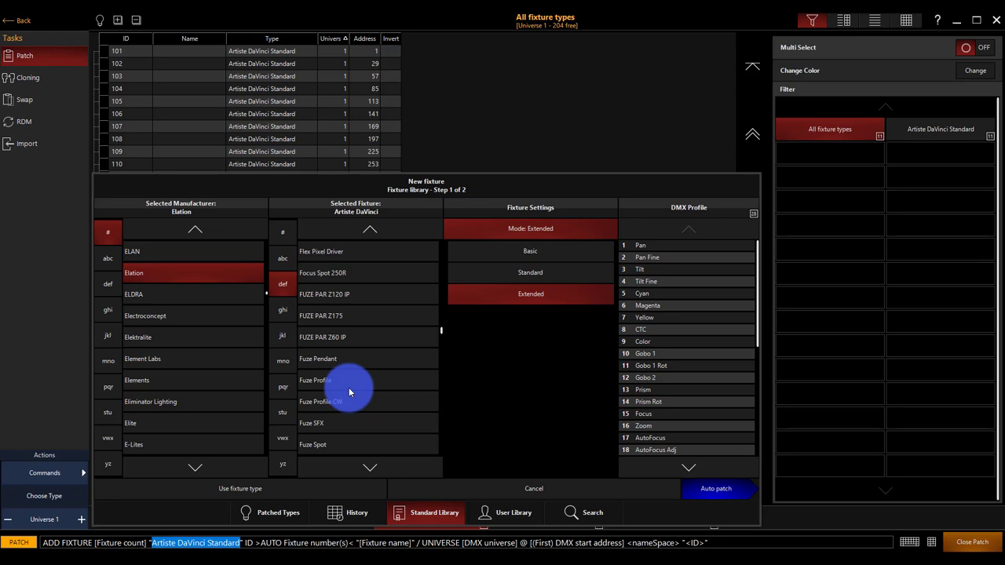
{"action": "left_click", "coordinate": [370, 465]}
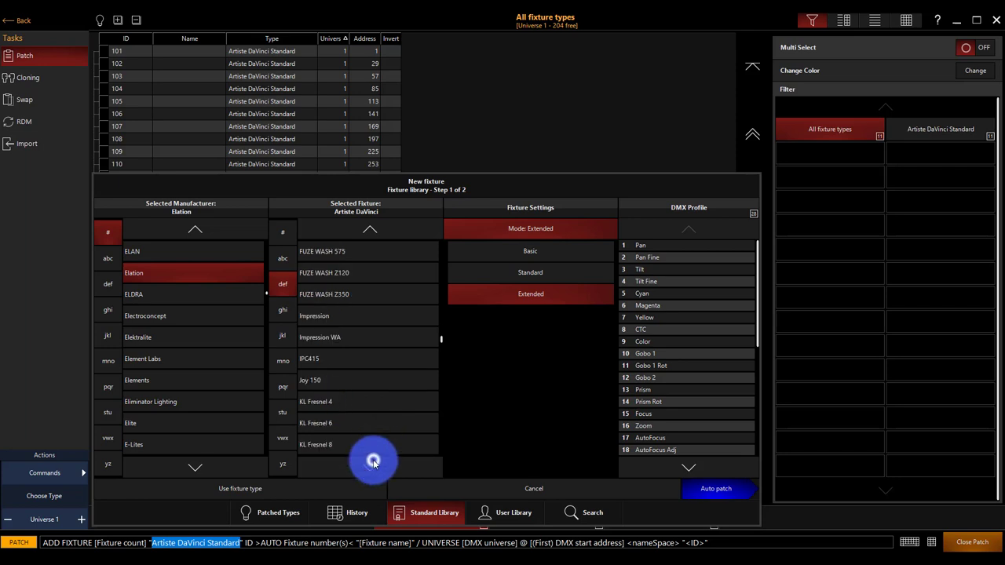
{"action": "left_click", "coordinate": [350, 295]}
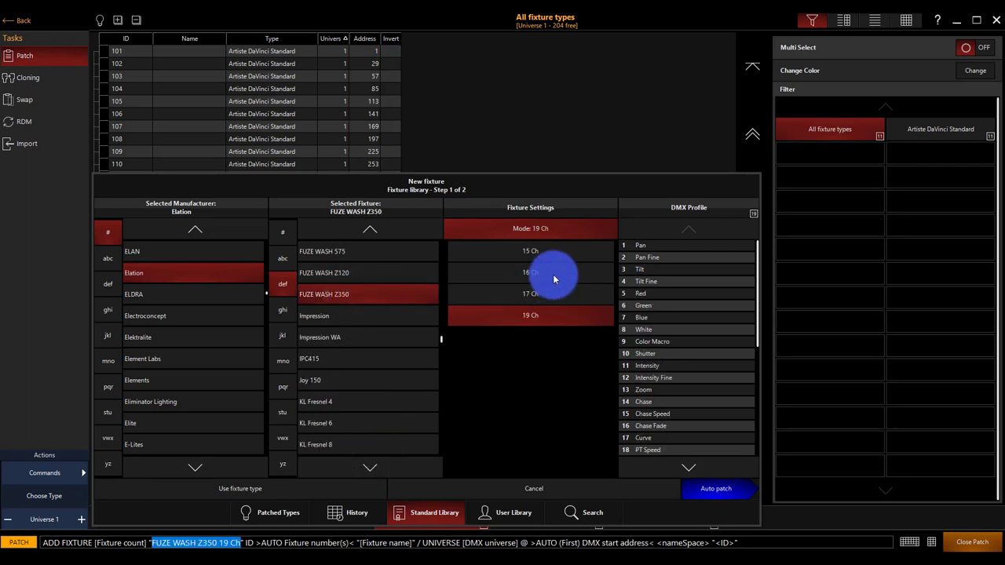
{"action": "left_click", "coordinate": [528, 253]}
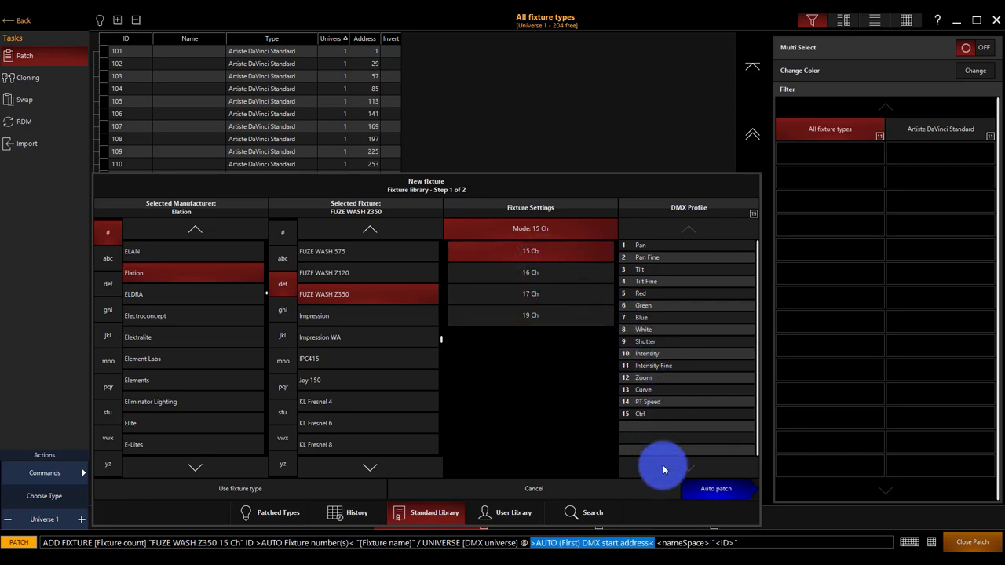
{"action": "left_click", "coordinate": [704, 489]}
Set amount 11 and manual Start ID 201, then apply the patch
{"action": "left_click", "coordinate": [180, 279]}
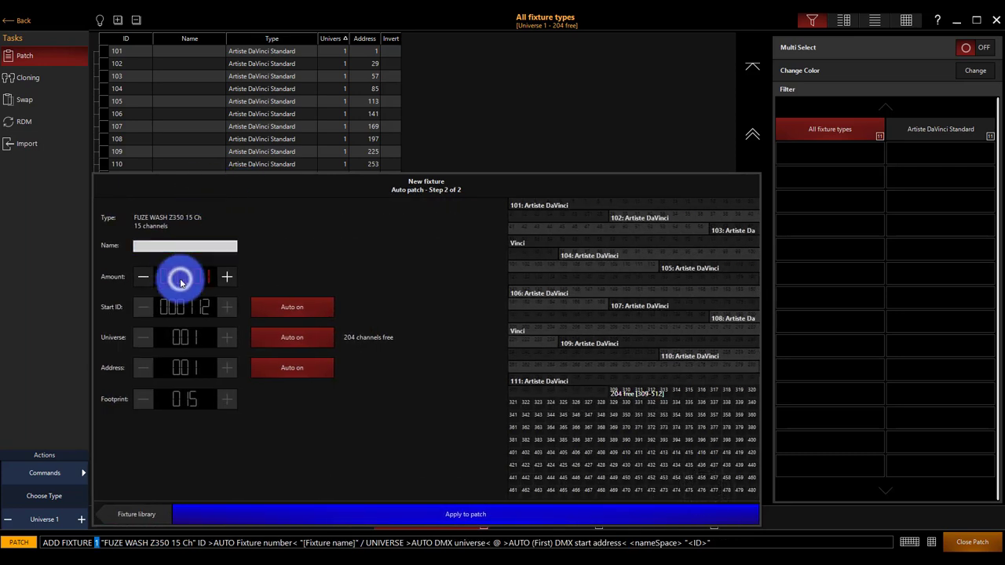
{"action": "type", "text": "11"}
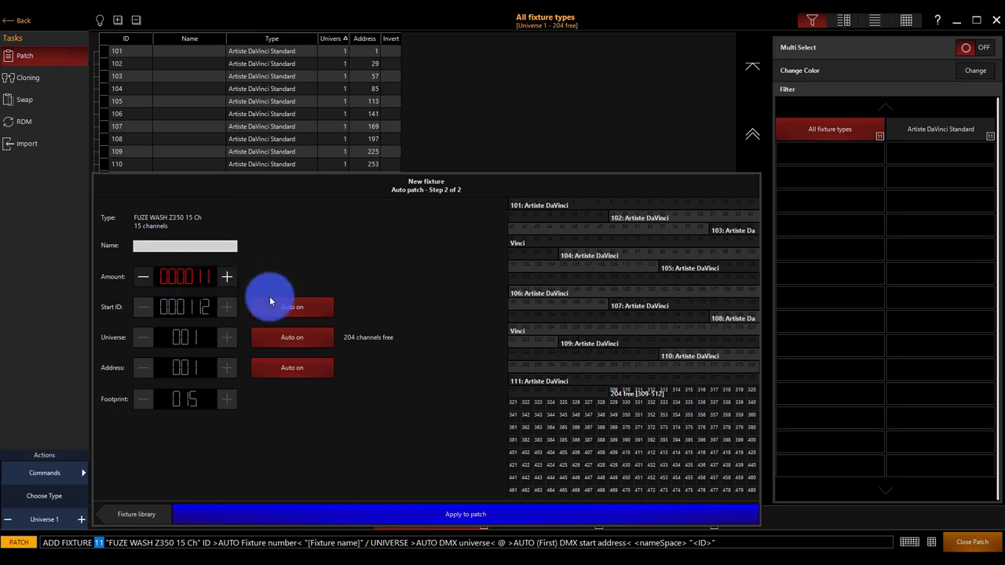
{"action": "left_click", "coordinate": [269, 301]}
{"action": "left_click", "coordinate": [192, 304]}
{"action": "type", "text": "20"}
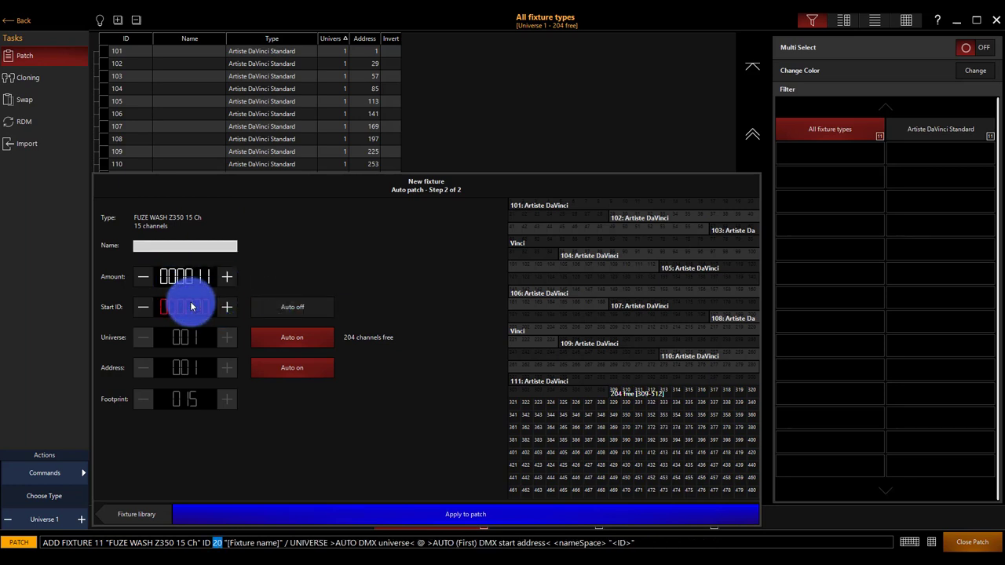
{"action": "type", "text": "1"}
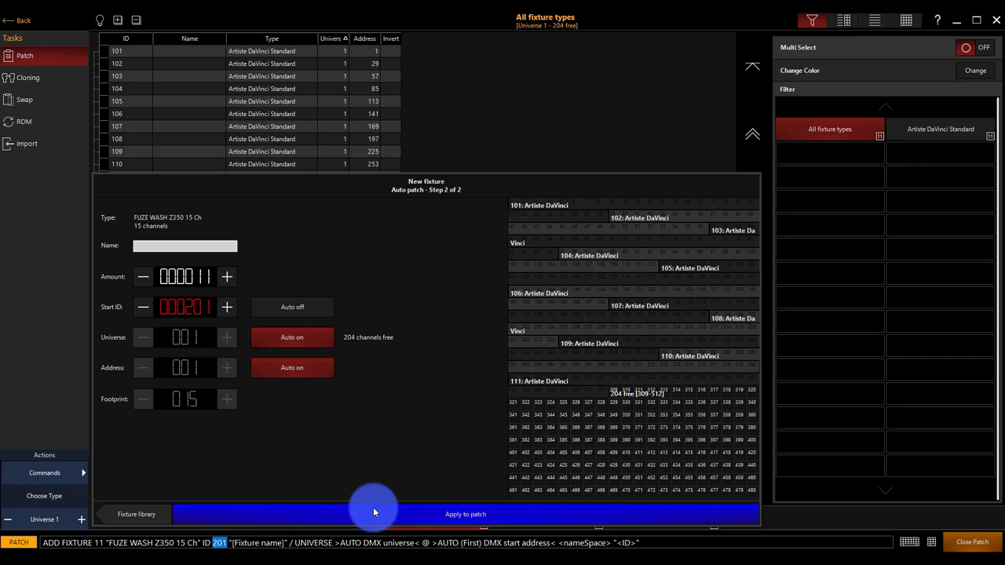
{"action": "left_click", "coordinate": [373, 511]}
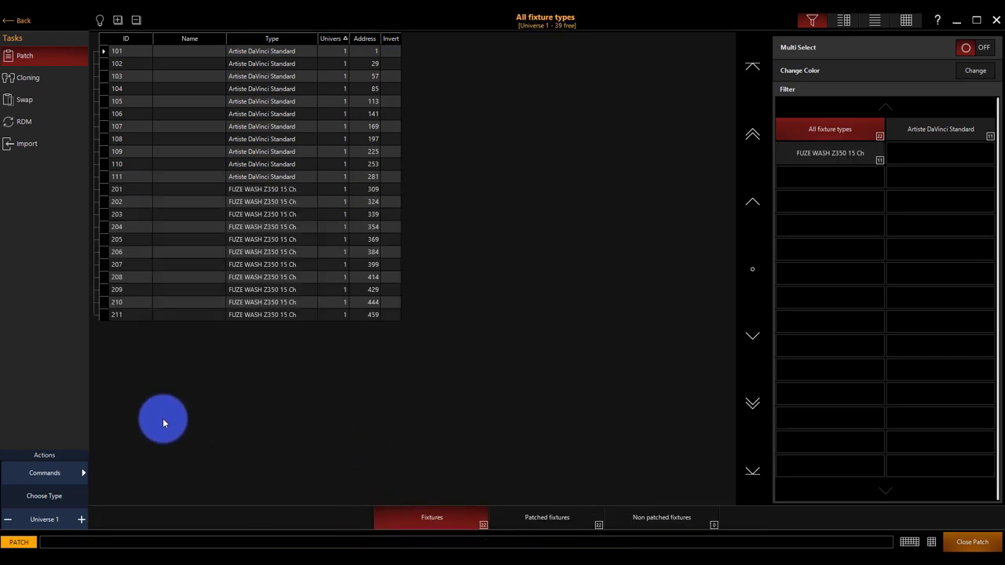
Reopen the New fixture dialog and switch to the Standard Library
{"action": "left_click", "coordinate": [52, 472]}
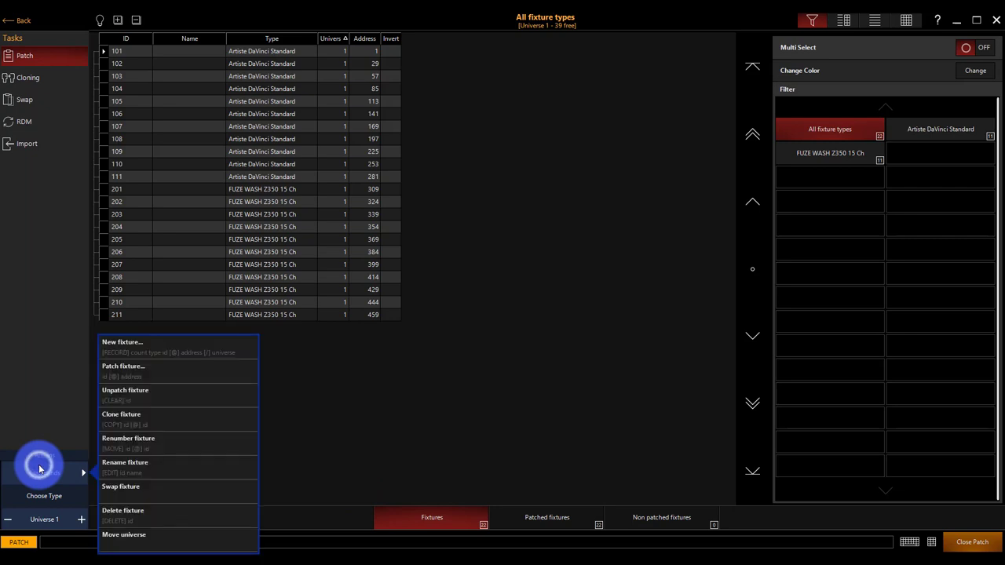
{"action": "left_click", "coordinate": [123, 355]}
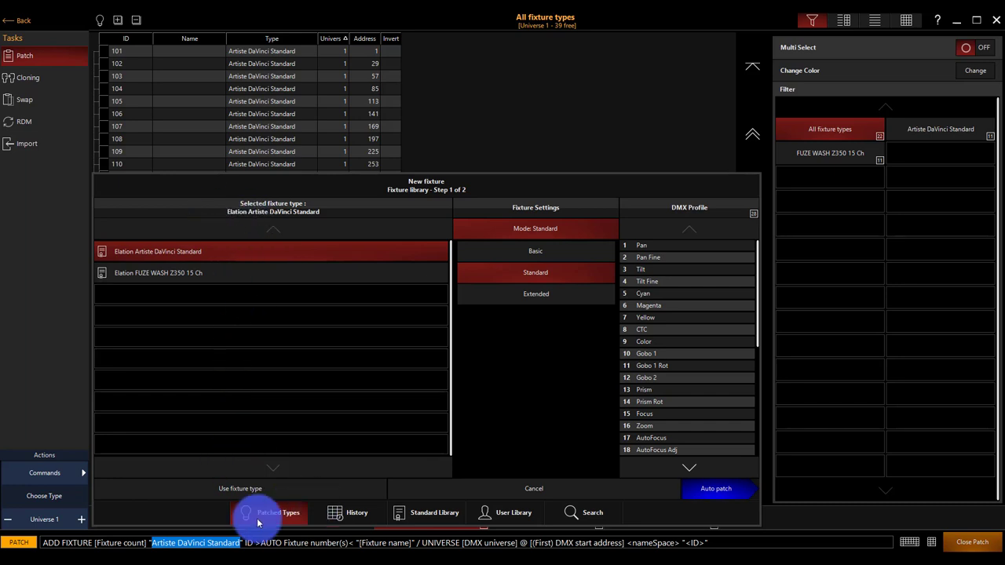
{"action": "left_click", "coordinate": [447, 511]}
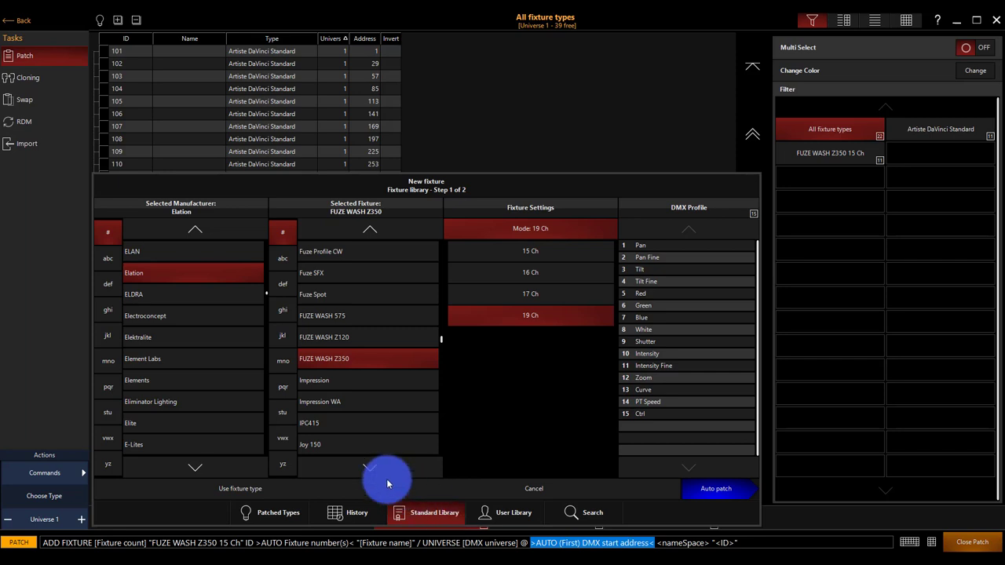
Select manufacturer Generic, preview the RGB variants, and settle on Channel with GM Enabled
{"action": "left_click", "coordinate": [102, 310]}
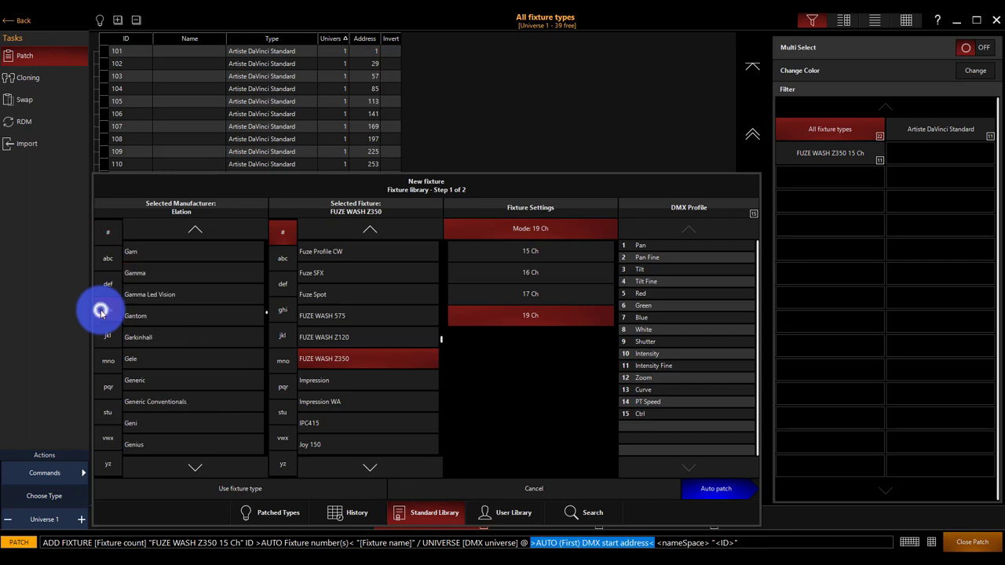
{"action": "left_click", "coordinate": [150, 381]}
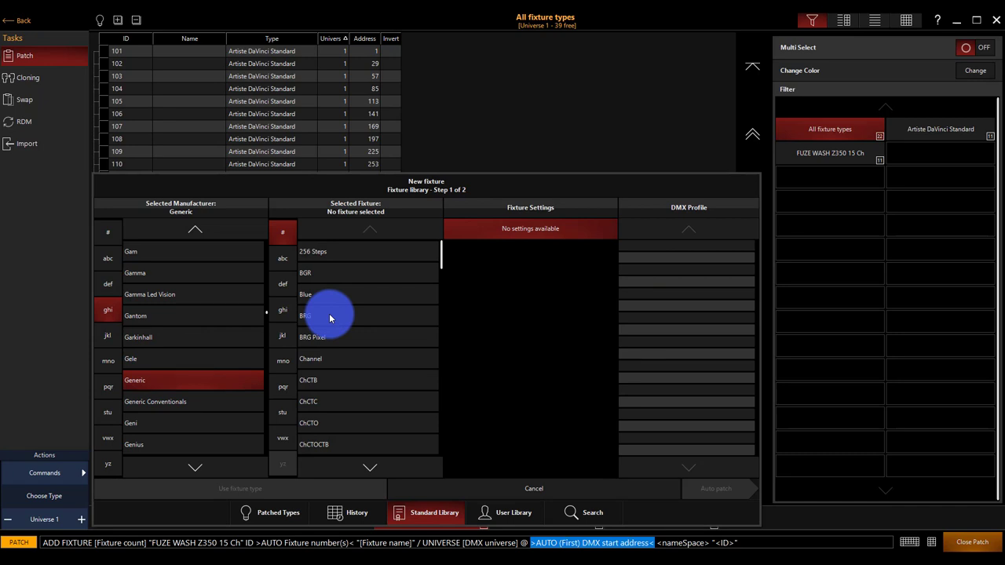
{"action": "left_click", "coordinate": [326, 359]}
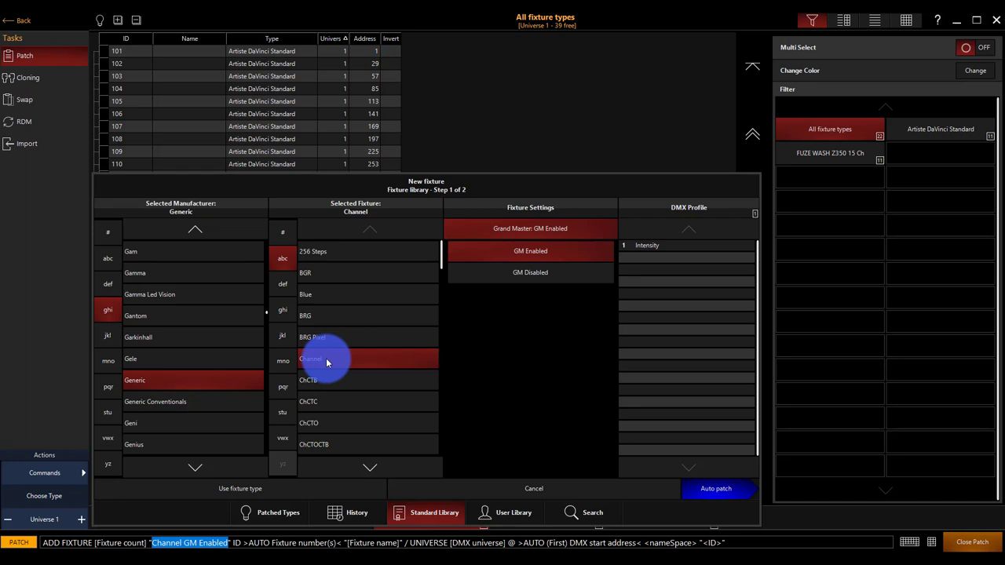
{"action": "left_click", "coordinate": [282, 387]}
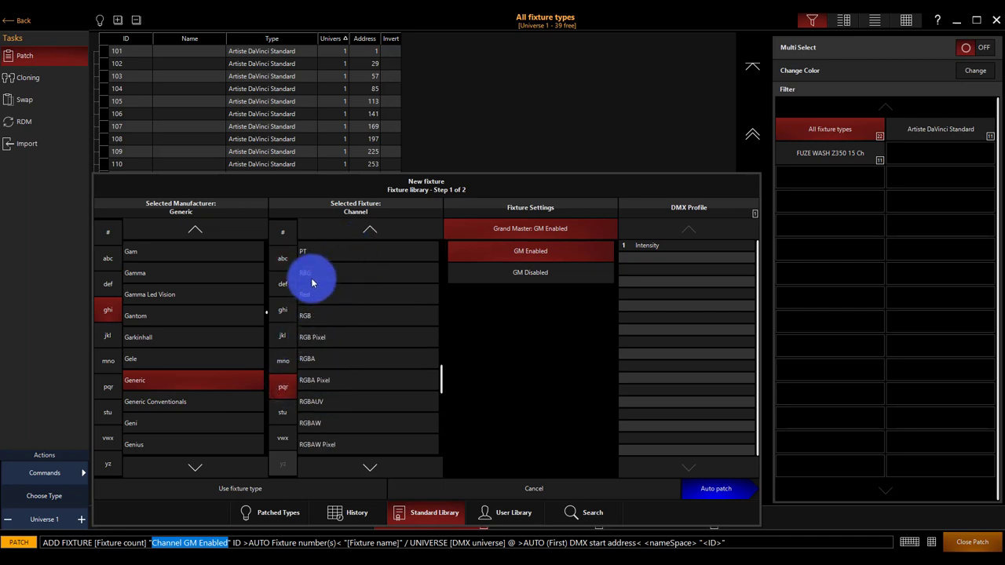
{"action": "left_click", "coordinate": [313, 318]}
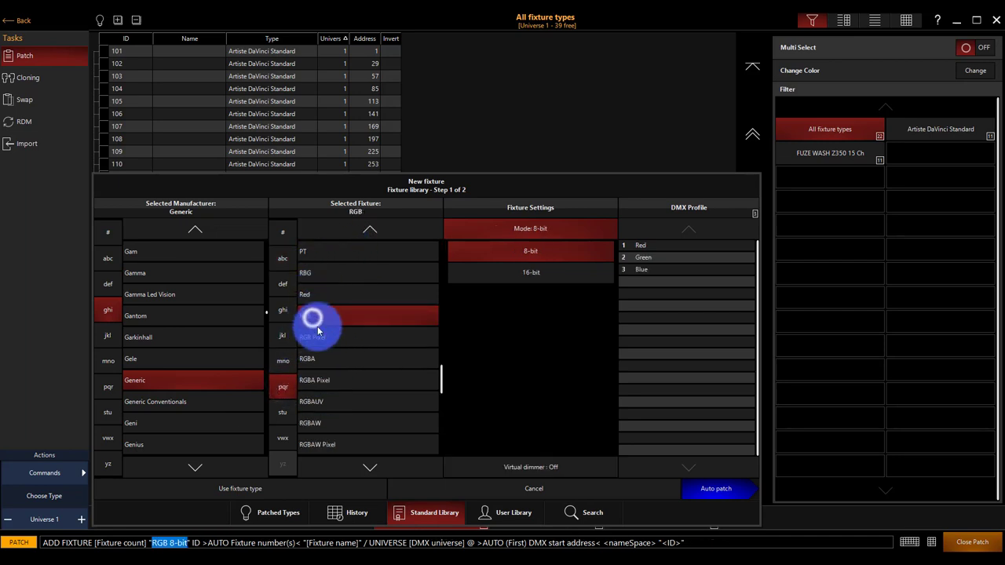
{"action": "left_click", "coordinate": [329, 358]}
{"action": "left_click", "coordinate": [337, 403]}
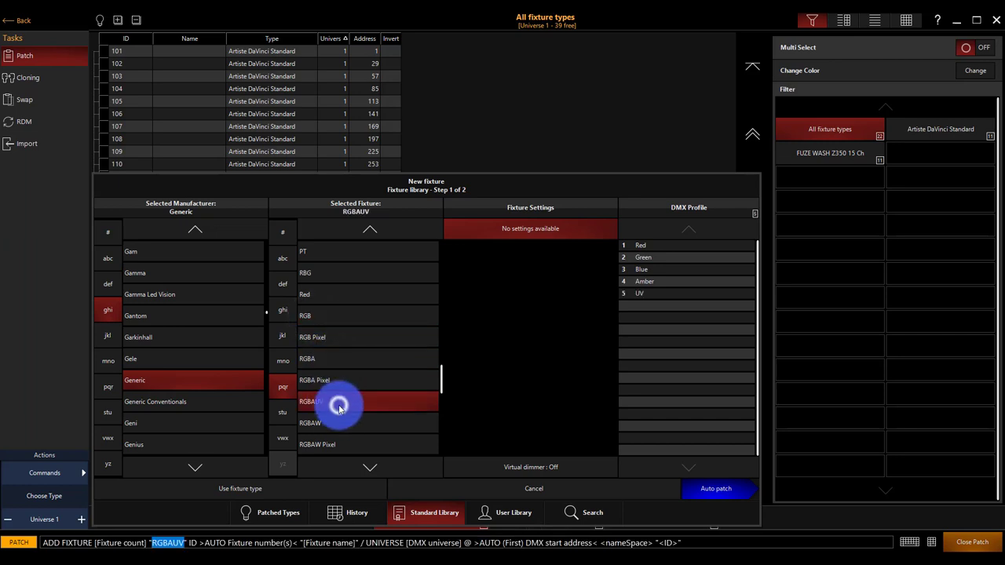
{"action": "left_click", "coordinate": [336, 424]}
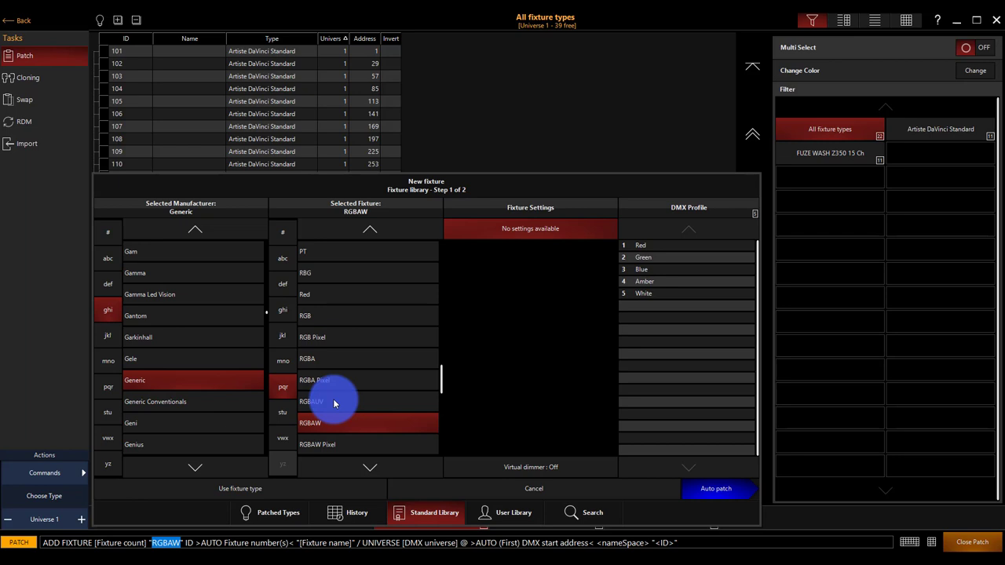
{"action": "left_click", "coordinate": [284, 261]}
{"action": "left_click", "coordinate": [307, 317]}
{"action": "left_click", "coordinate": [308, 335]}
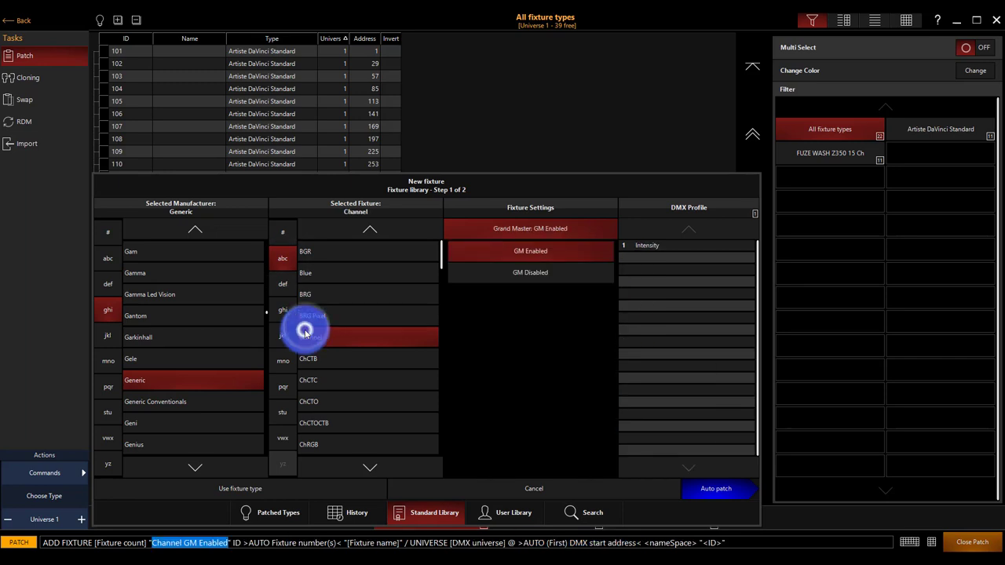
In Auto patch, raise the amount to 6 and switch Start ID to manual entry
{"action": "left_click", "coordinate": [724, 488]}
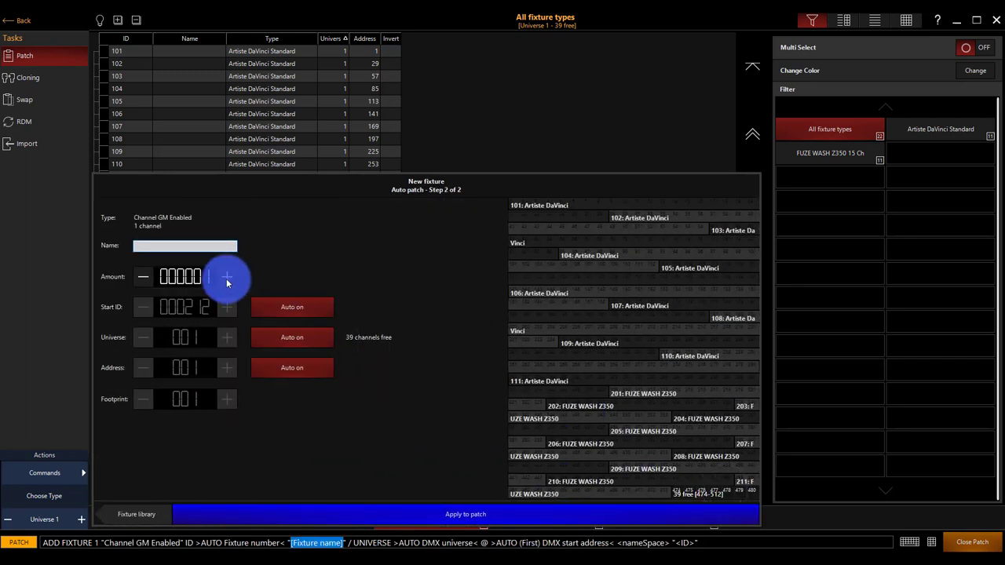
{"action": "left_click", "coordinate": [226, 277]}
{"action": "left_click", "coordinate": [226, 277]}
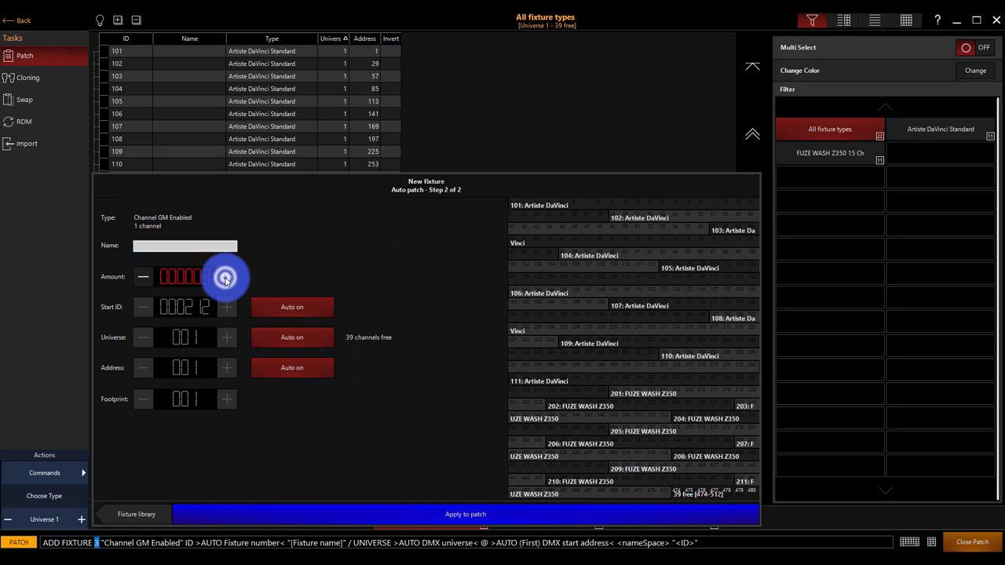
{"action": "left_click", "coordinate": [226, 277]}
{"action": "left_click", "coordinate": [226, 277]}
{"action": "left_click", "coordinate": [226, 277]}
{"action": "left_click", "coordinate": [272, 308]}
{"action": "left_click", "coordinate": [182, 306]}
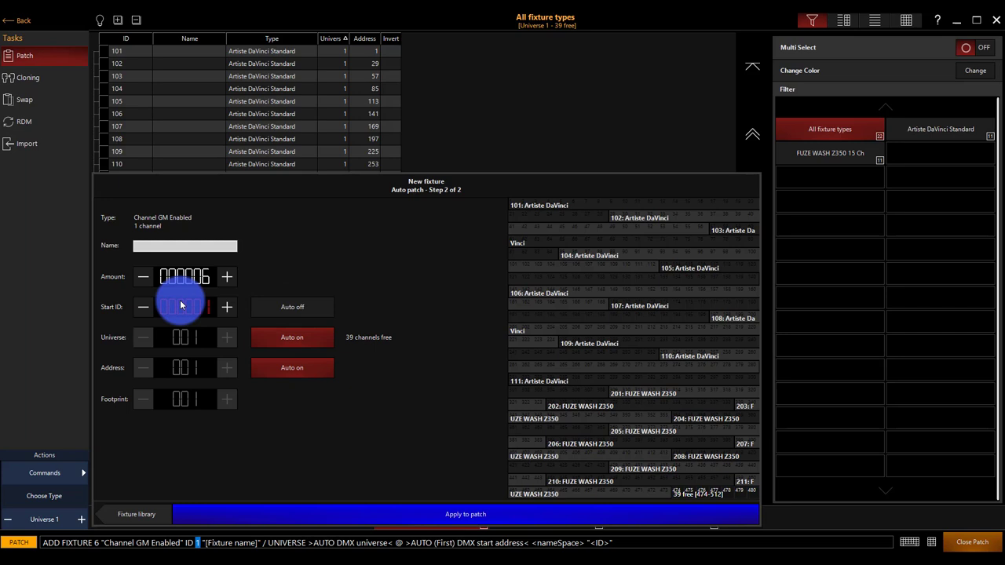
Apply the six Channel fixtures, then reopen New fixture, browse D–F manufacturers, and close it
{"action": "left_click", "coordinate": [360, 514]}
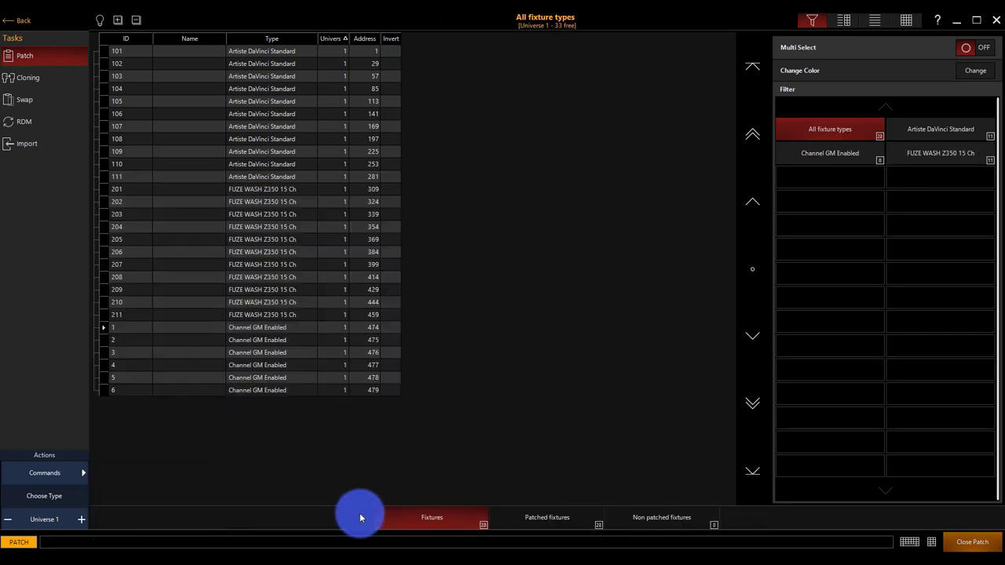
{"action": "left_click", "coordinate": [70, 470]}
{"action": "left_click", "coordinate": [138, 340]}
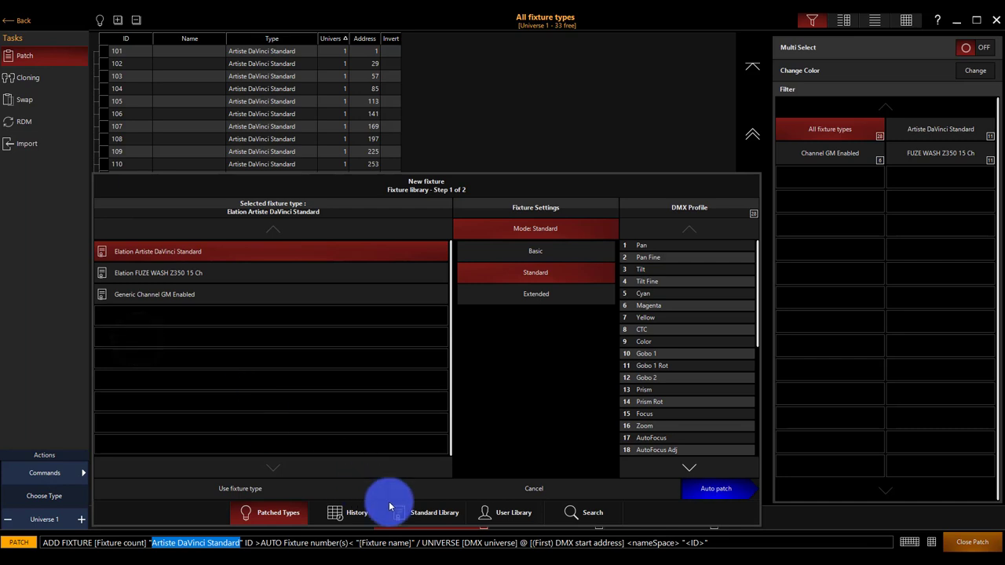
{"action": "left_click", "coordinate": [398, 512]}
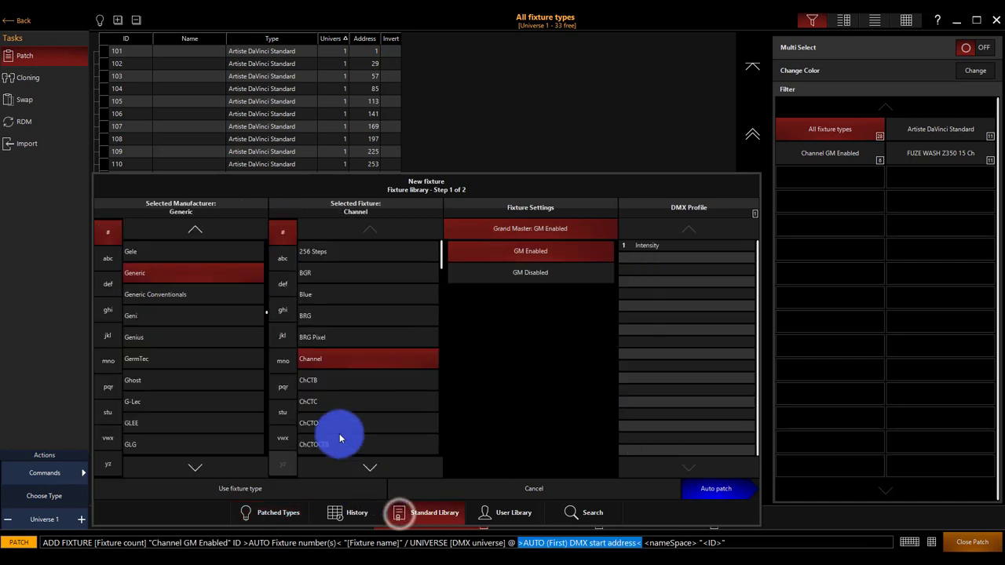
{"action": "left_click", "coordinate": [108, 284]}
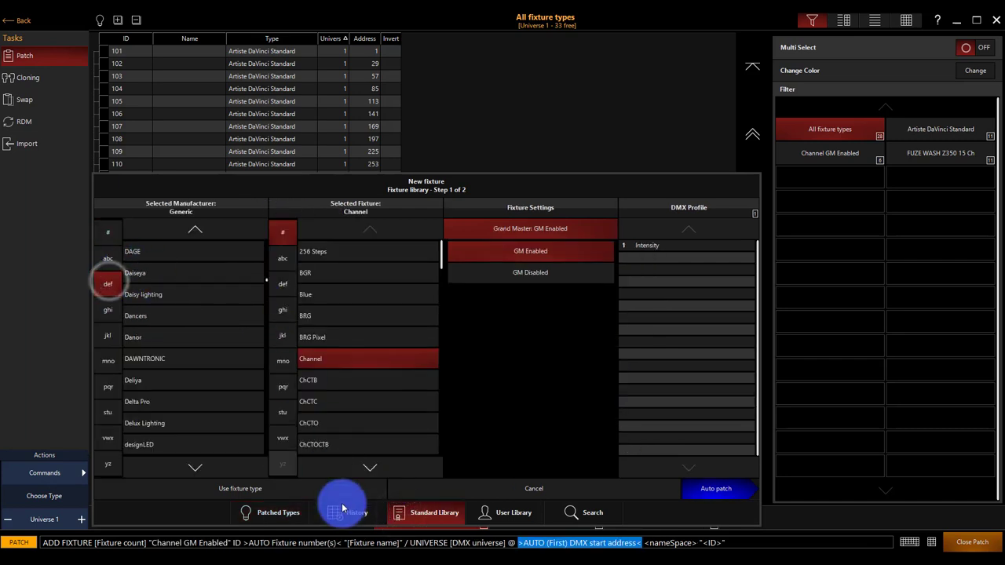
{"action": "left_click", "coordinate": [110, 284]}
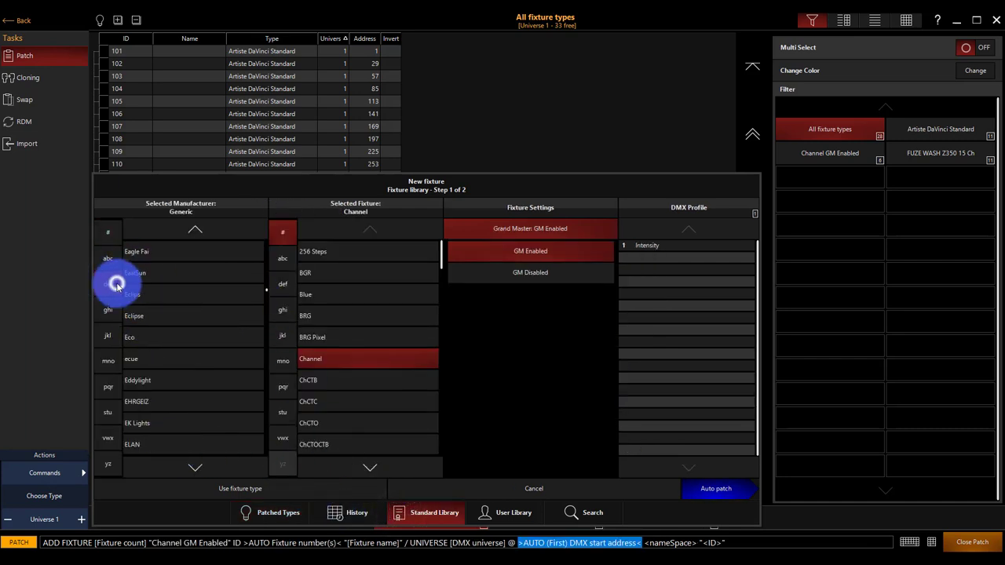
{"action": "left_click", "coordinate": [231, 483]}
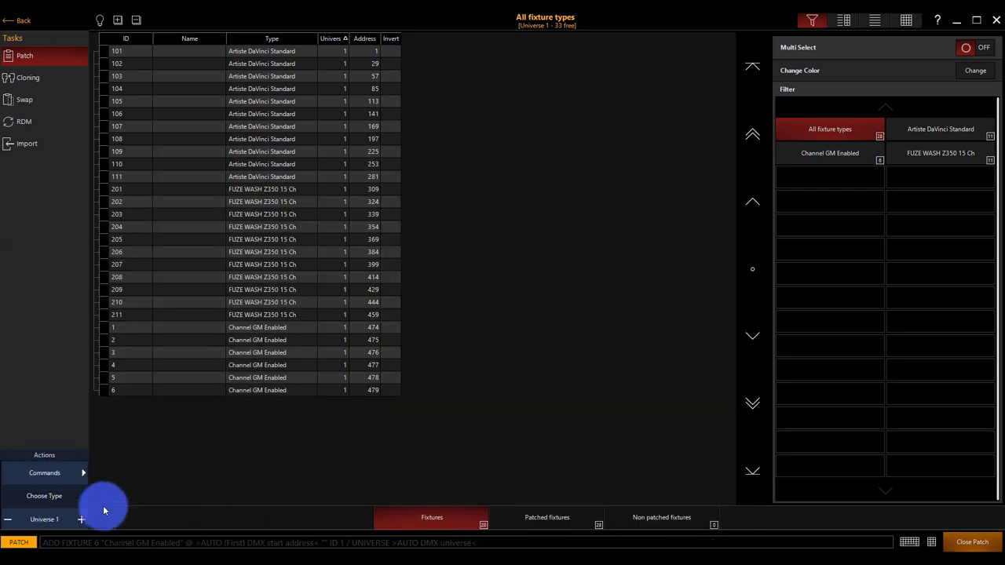
Start adding a new fixture from the Onyx Standard Library
{"action": "left_click", "coordinate": [52, 474]}
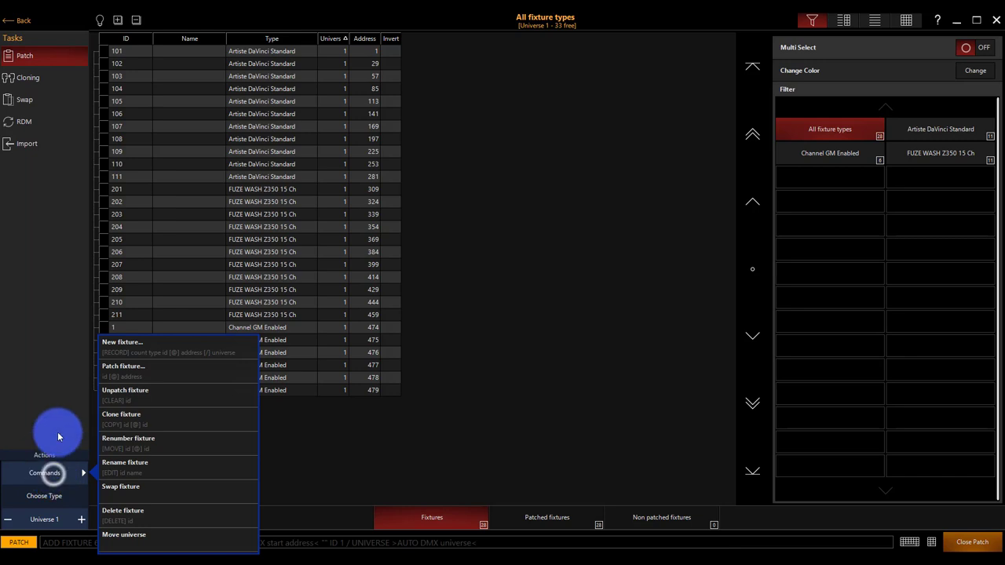
{"action": "left_click", "coordinate": [117, 352]}
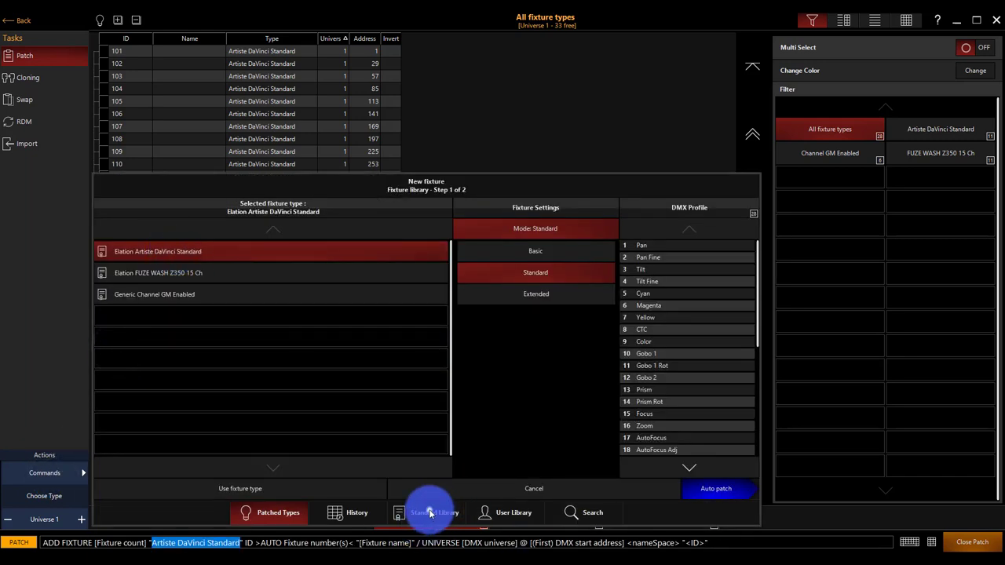
{"action": "left_click", "coordinate": [430, 513]}
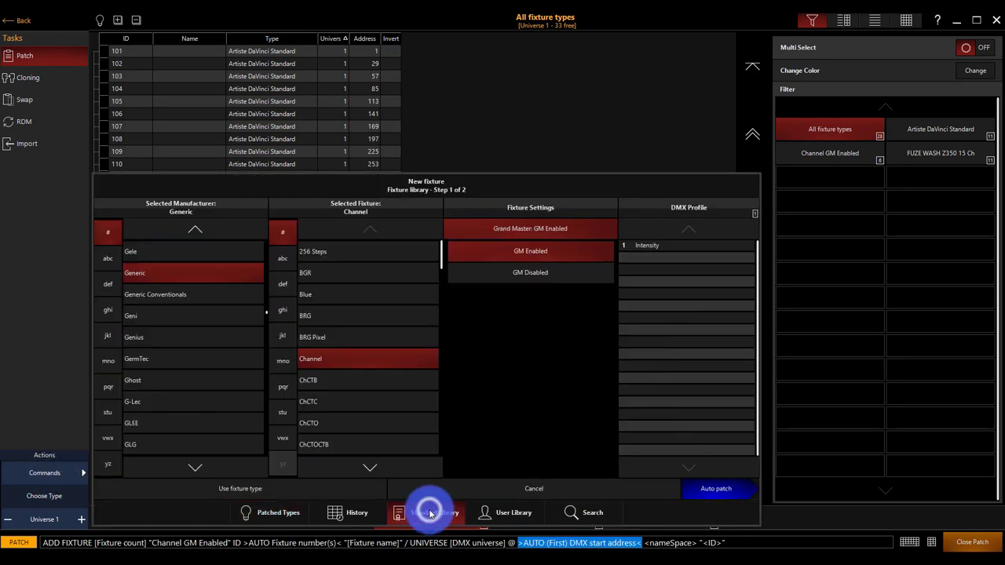
Select the Elation Dartz 360 in Extended mode and proceed to auto patch
{"action": "left_click", "coordinate": [97, 286]}
{"action": "left_click", "coordinate": [105, 288]}
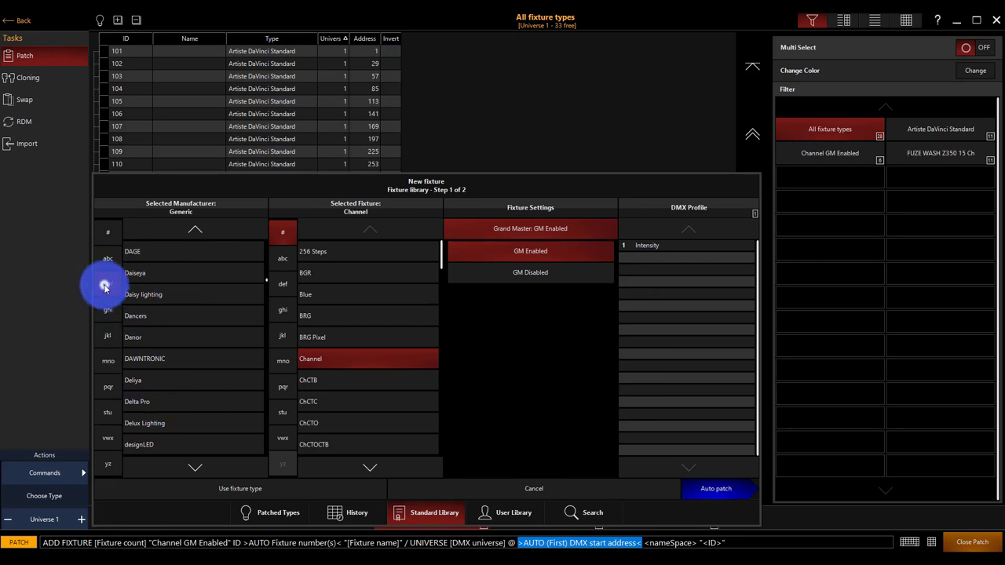
{"action": "left_click", "coordinate": [196, 465]}
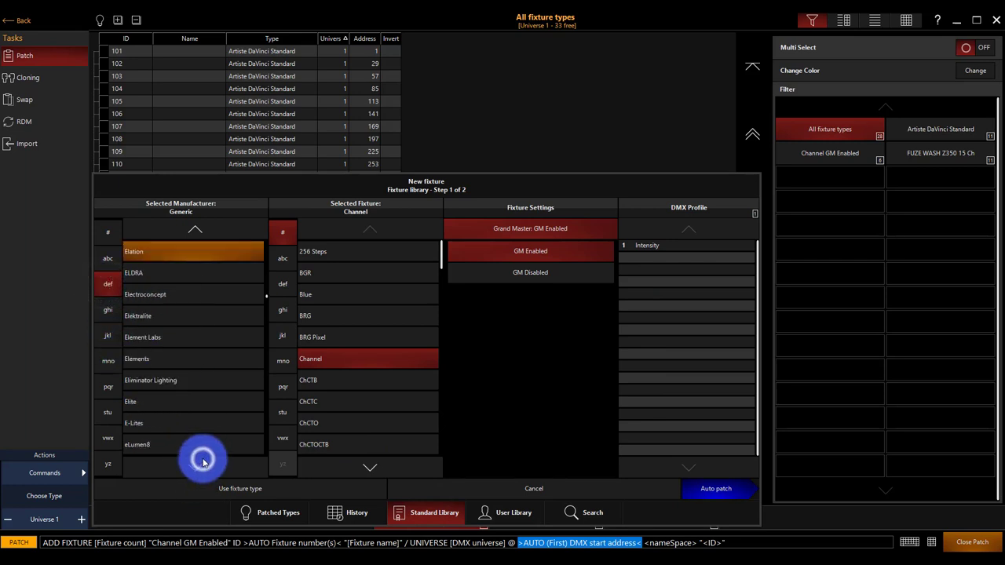
{"action": "left_click", "coordinate": [148, 249]}
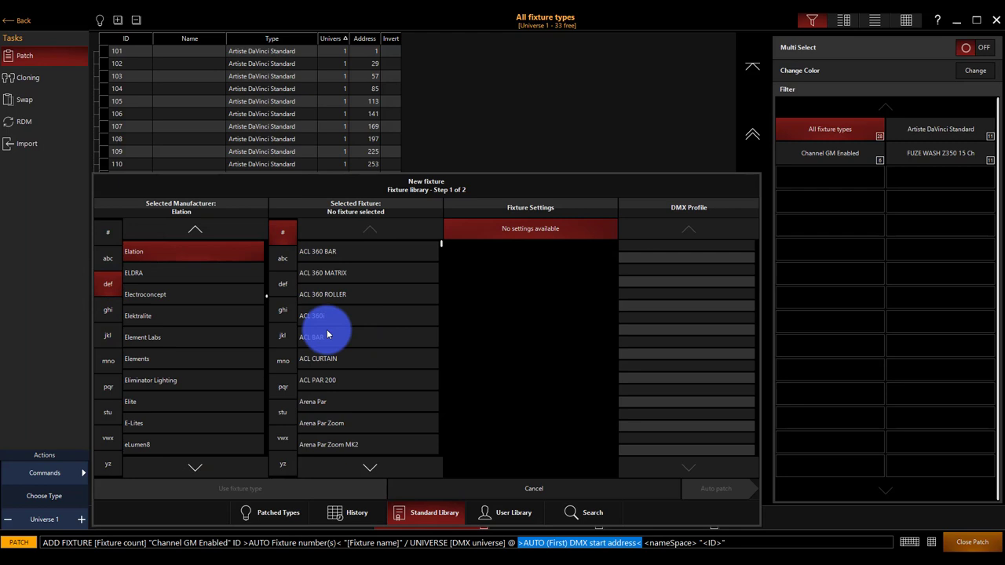
{"action": "left_click", "coordinate": [281, 292]}
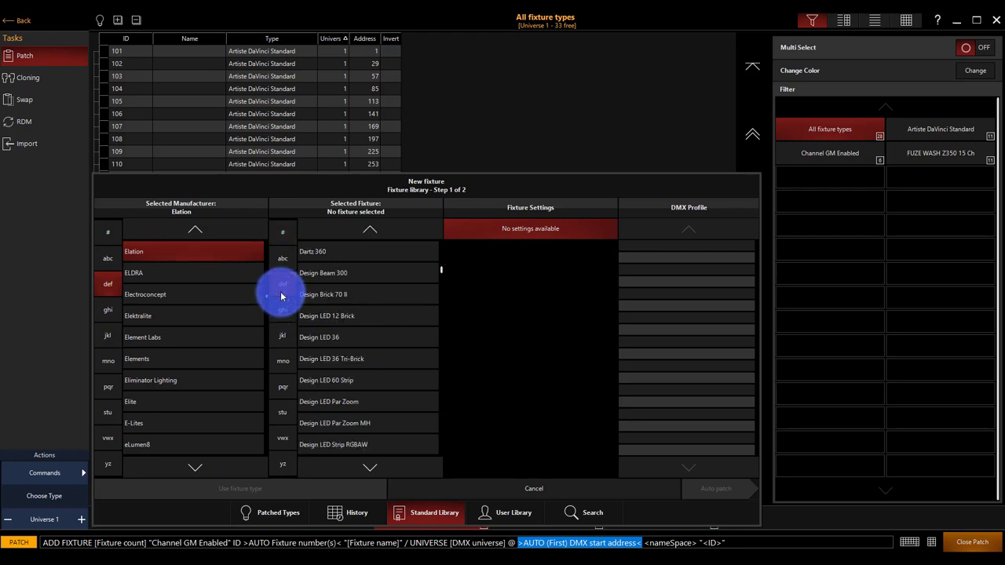
{"action": "left_click", "coordinate": [350, 253]}
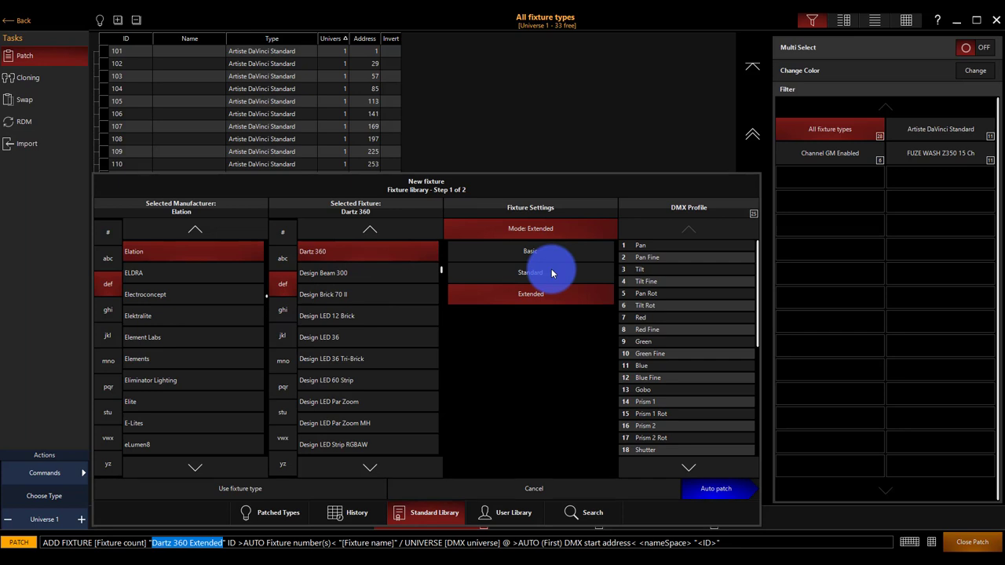
{"action": "left_click", "coordinate": [694, 489]}
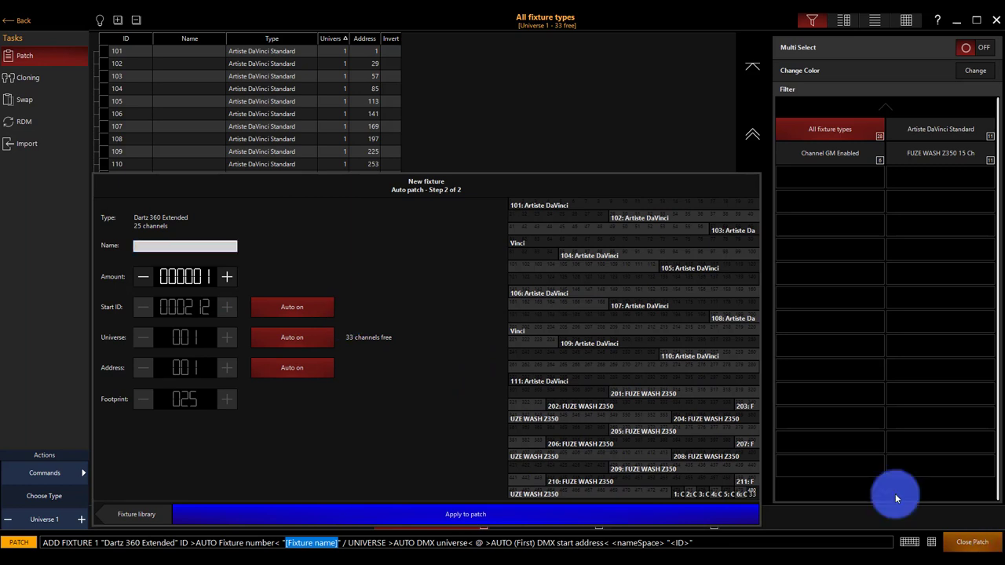
Patch 12 Dartz 360 Extended fixtures as IDs 401–412 on universe 2
{"action": "left_click", "coordinate": [185, 279]}
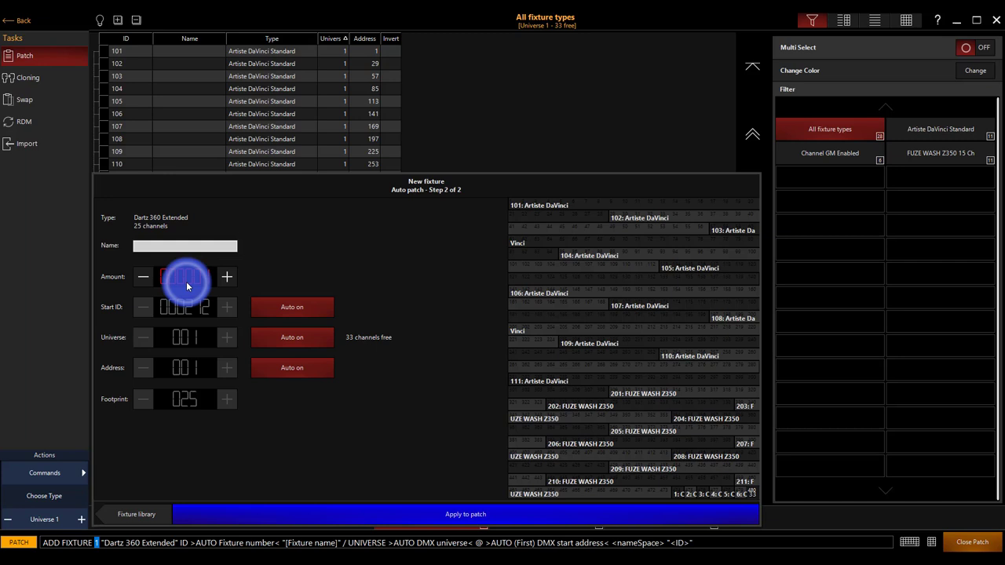
{"action": "type", "text": "12"}
{"action": "left_click", "coordinate": [264, 309]}
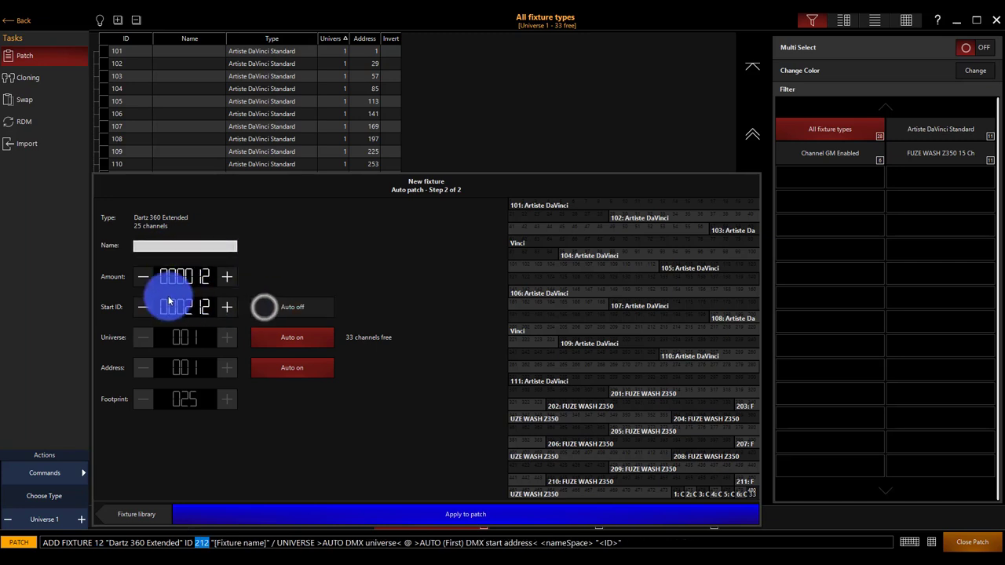
{"action": "left_click", "coordinate": [178, 307]}
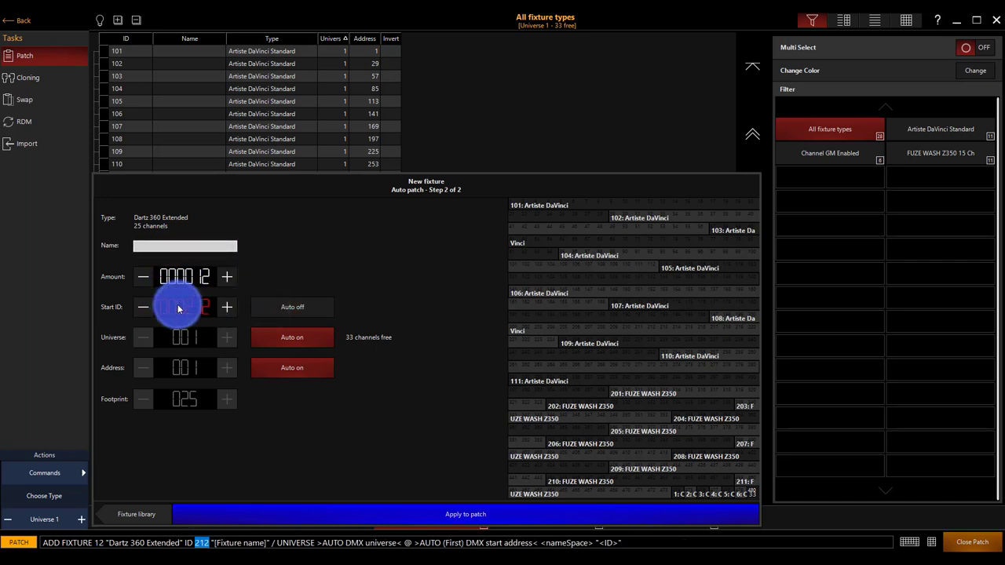
{"action": "type", "text": "401"}
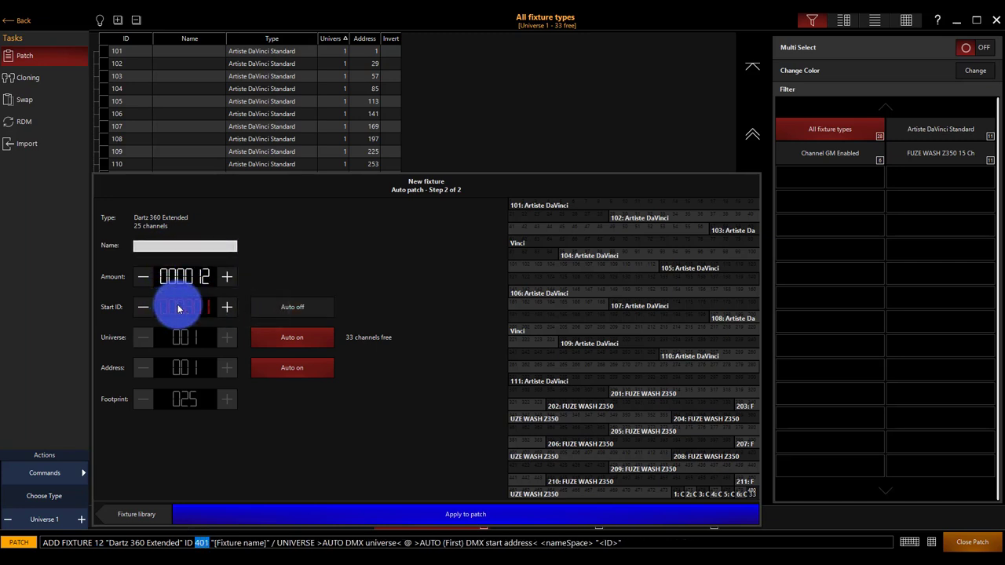
{"action": "left_click", "coordinate": [265, 337]}
{"action": "left_click", "coordinate": [229, 338]}
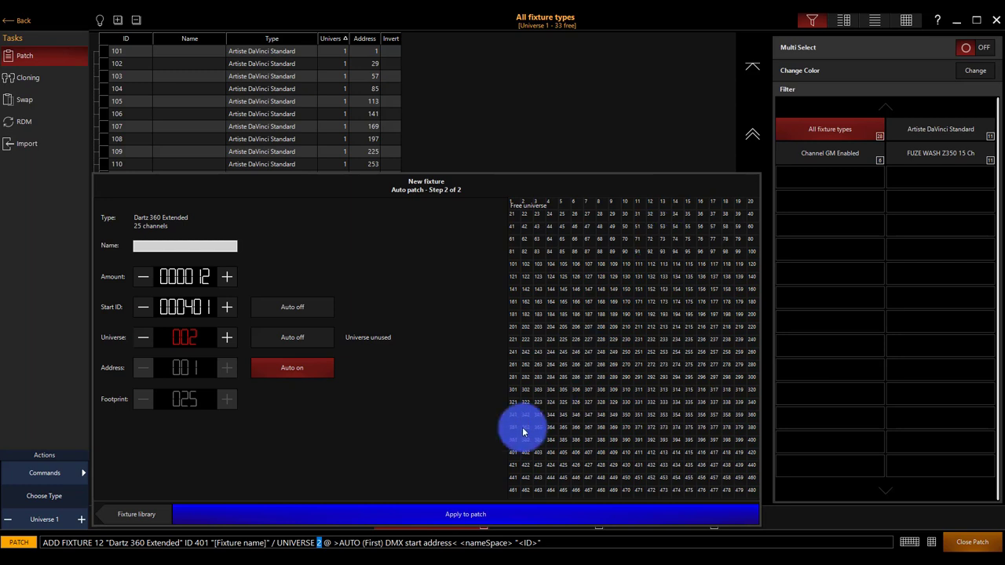
{"action": "left_click", "coordinate": [457, 516]}
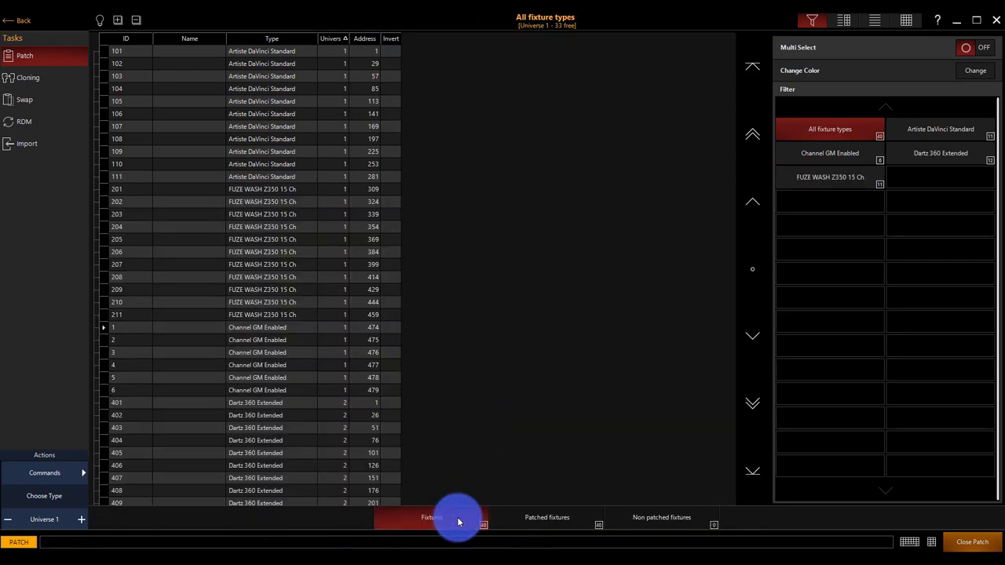
Start another new fixture from the full Standard Library
{"action": "left_click", "coordinate": [69, 473]}
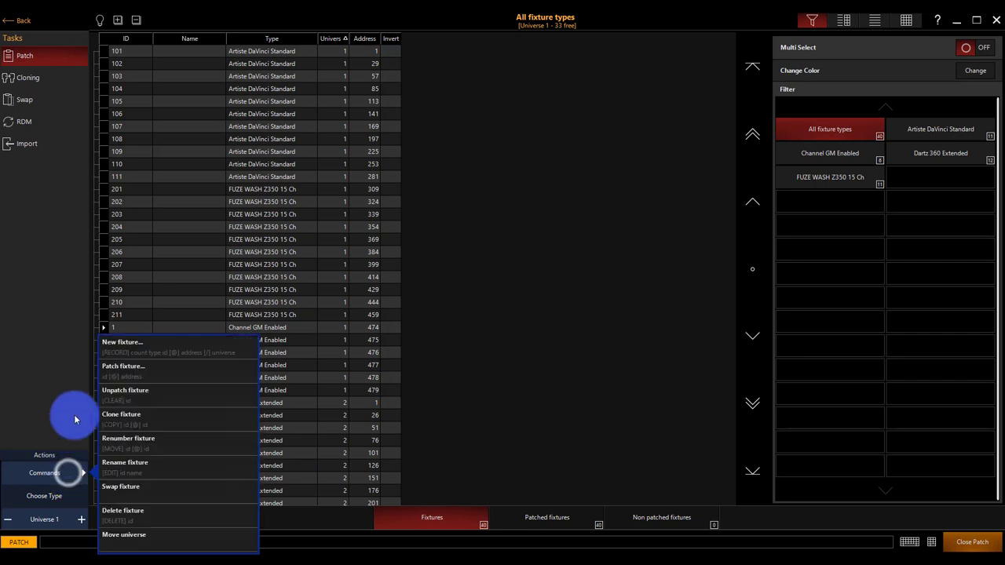
{"action": "left_click", "coordinate": [114, 344]}
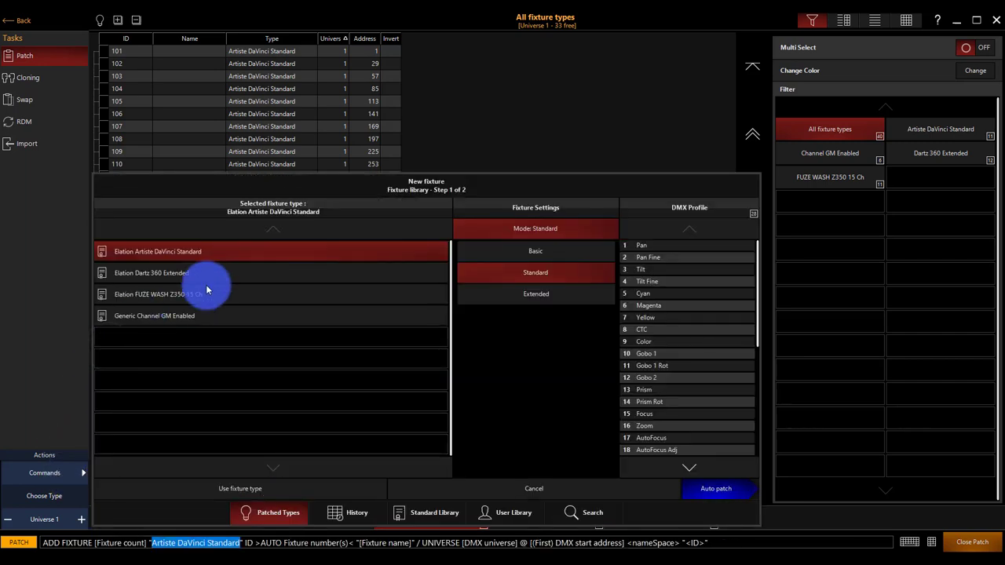
{"action": "left_click", "coordinate": [399, 511]}
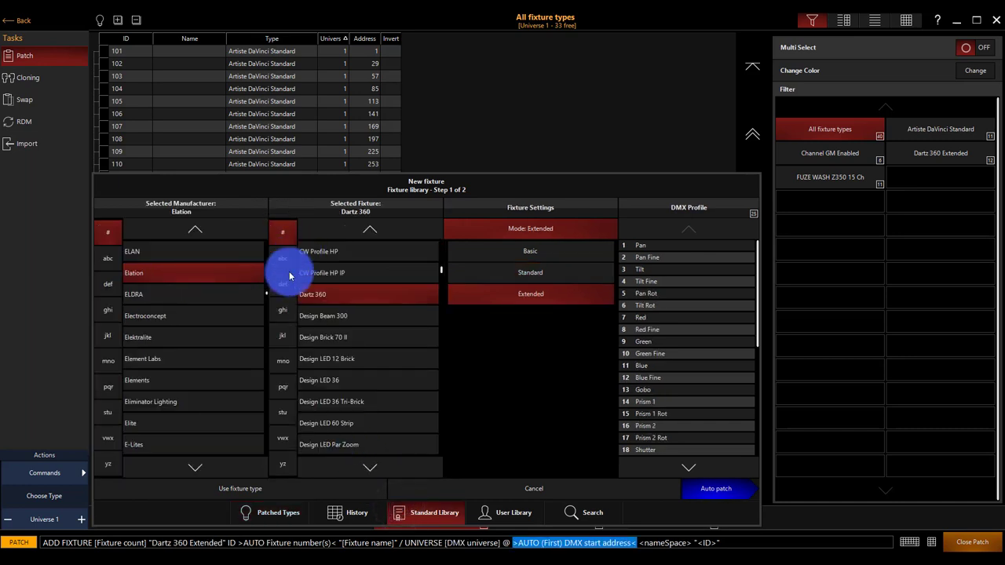
Select the Elation Colour Chorus 72 and choose its 48 Ch mode
{"action": "left_click", "coordinate": [369, 230]}
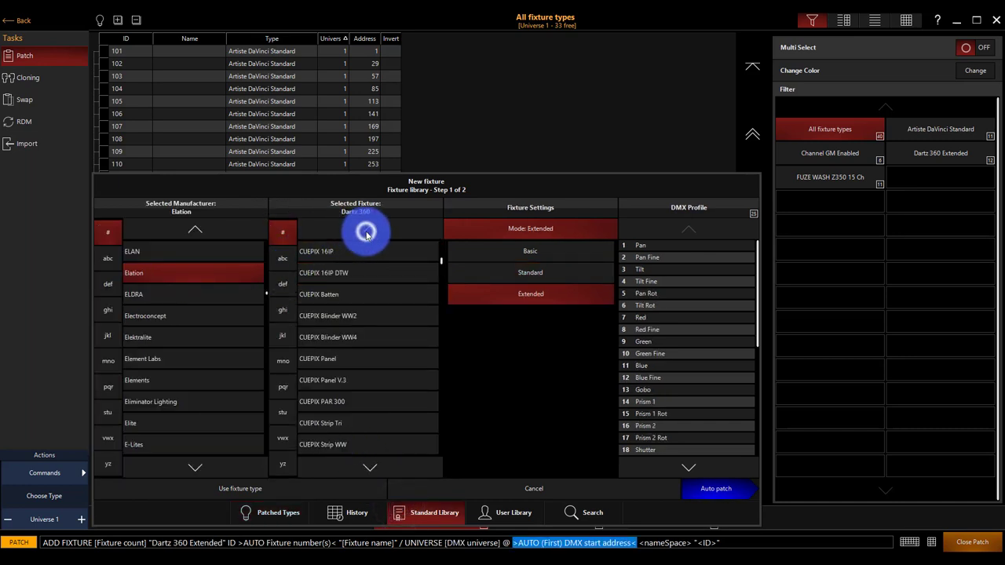
{"action": "left_click", "coordinate": [368, 231]}
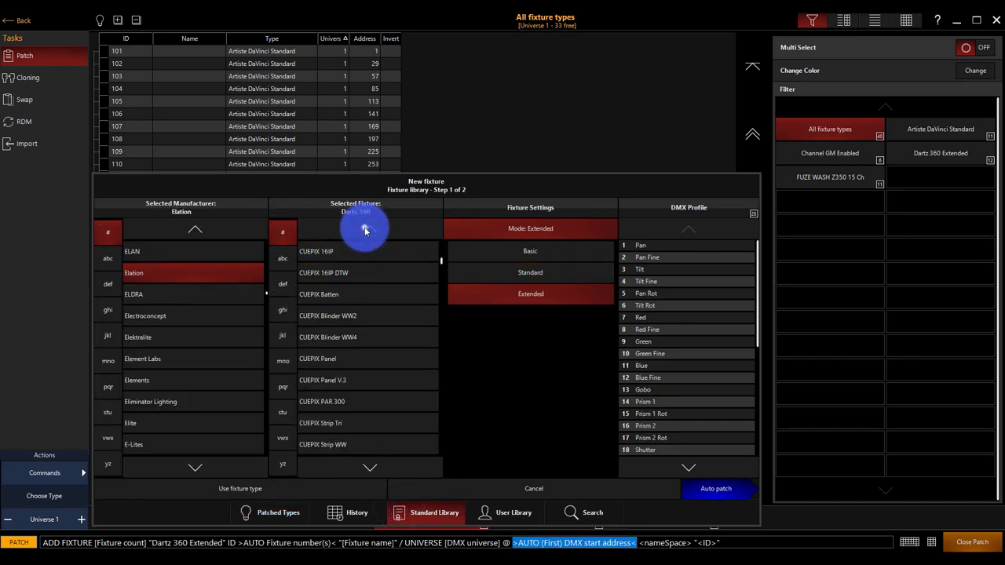
{"action": "left_click", "coordinate": [277, 265]}
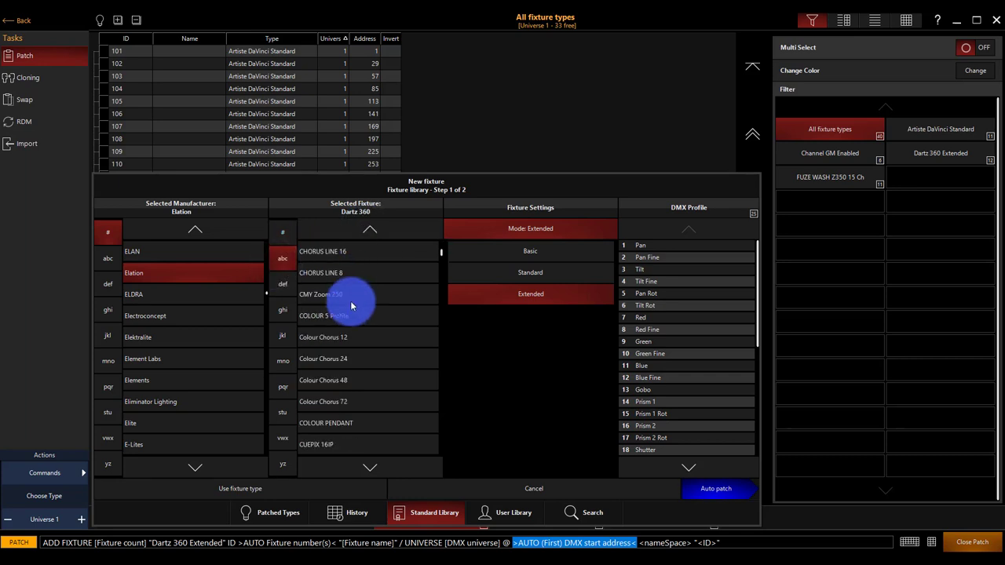
{"action": "left_click", "coordinate": [339, 405]}
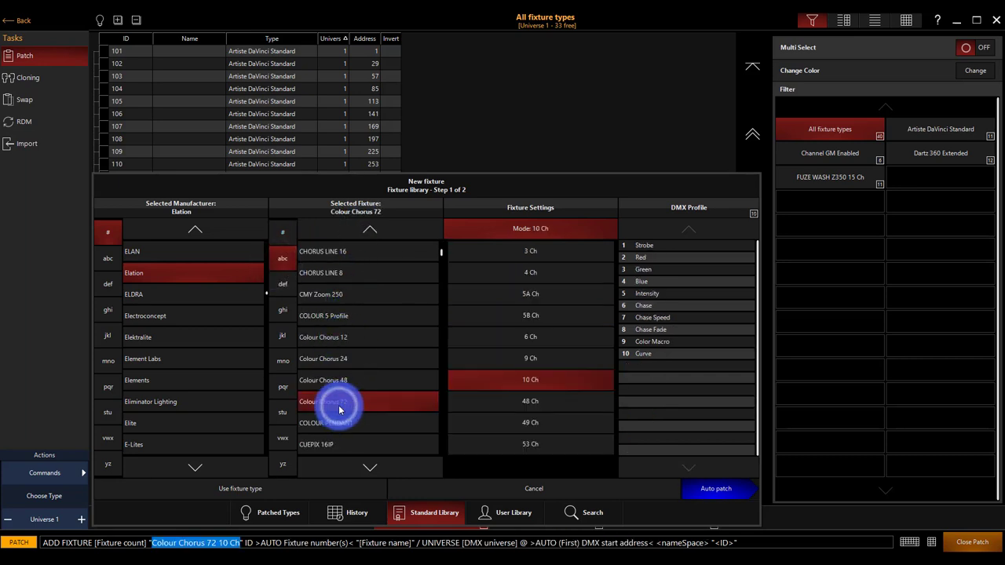
{"action": "left_click", "coordinate": [494, 399]}
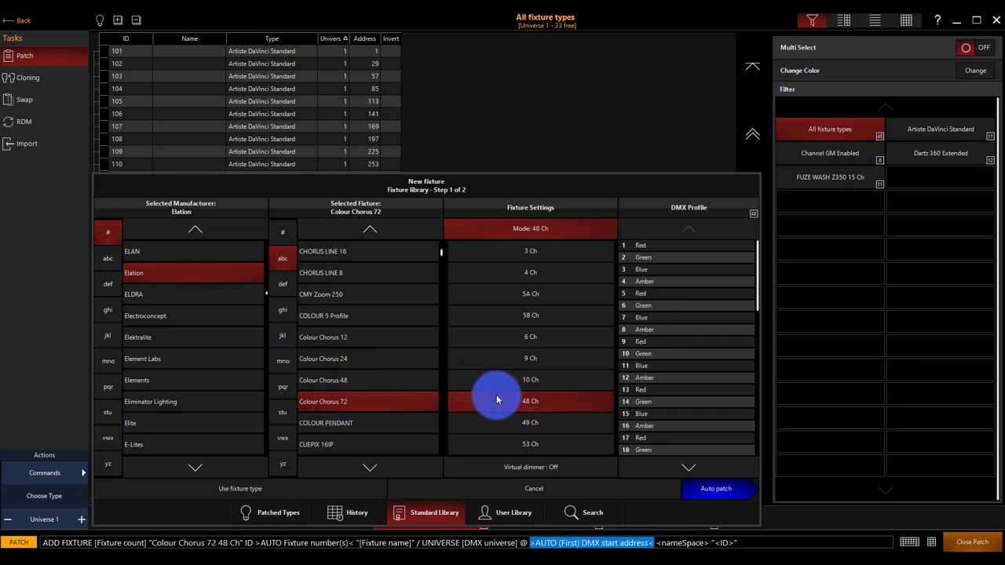
{"action": "left_click", "coordinate": [477, 377]}
{"action": "left_click", "coordinate": [498, 396]}
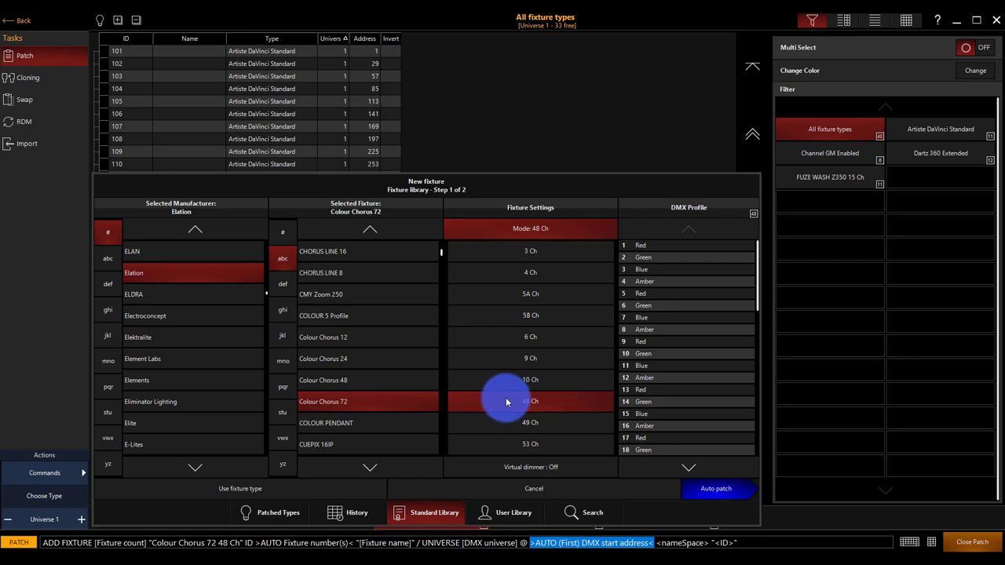
Turn the virtual dimmer On for the Colour Chorus 72 48 Ch fixture
{"action": "left_click", "coordinate": [584, 470]}
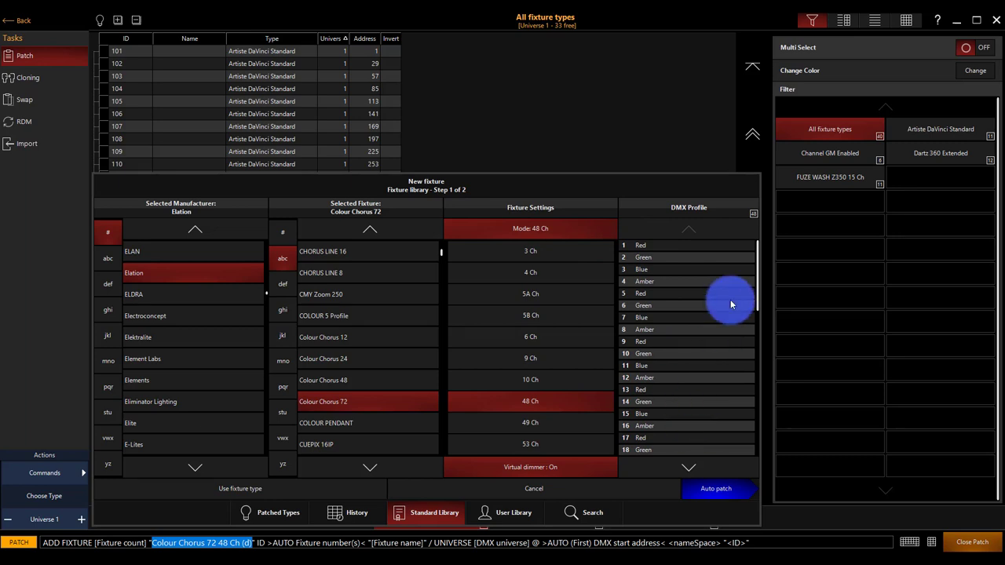
{"action": "left_click", "coordinate": [757, 293]}
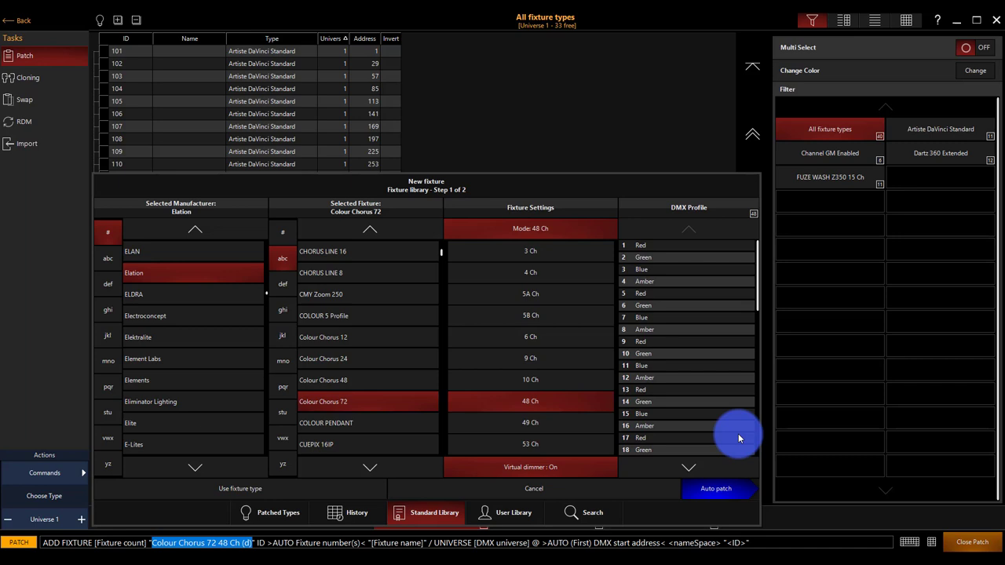
Auto patch eight Colour Chorus 72 48 Ch (d) fixtures from ID 301 into universe 3
{"action": "left_click", "coordinate": [719, 488]}
{"action": "left_click", "coordinate": [192, 241]}
{"action": "left_click", "coordinate": [188, 280]}
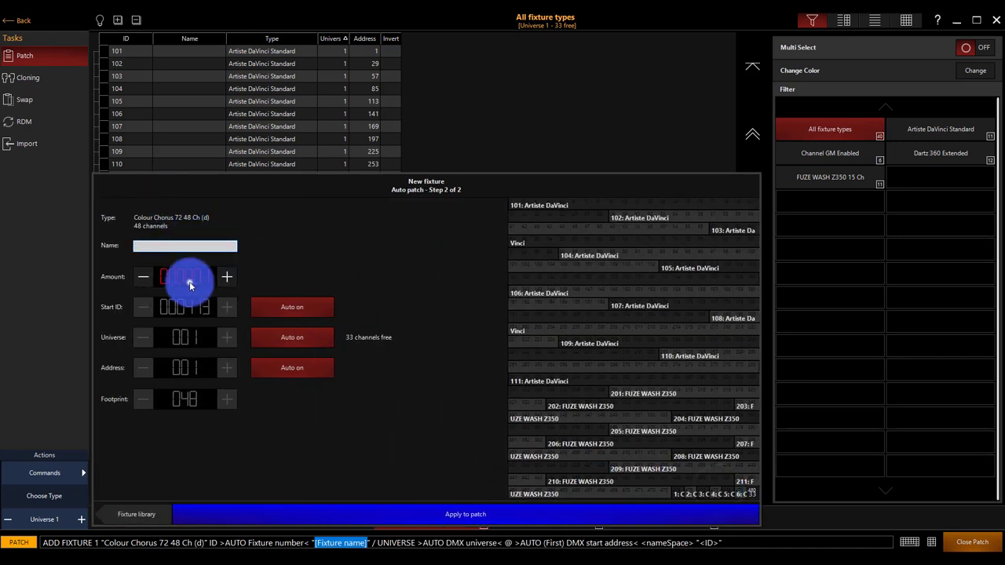
{"action": "left_click", "coordinate": [189, 282]}
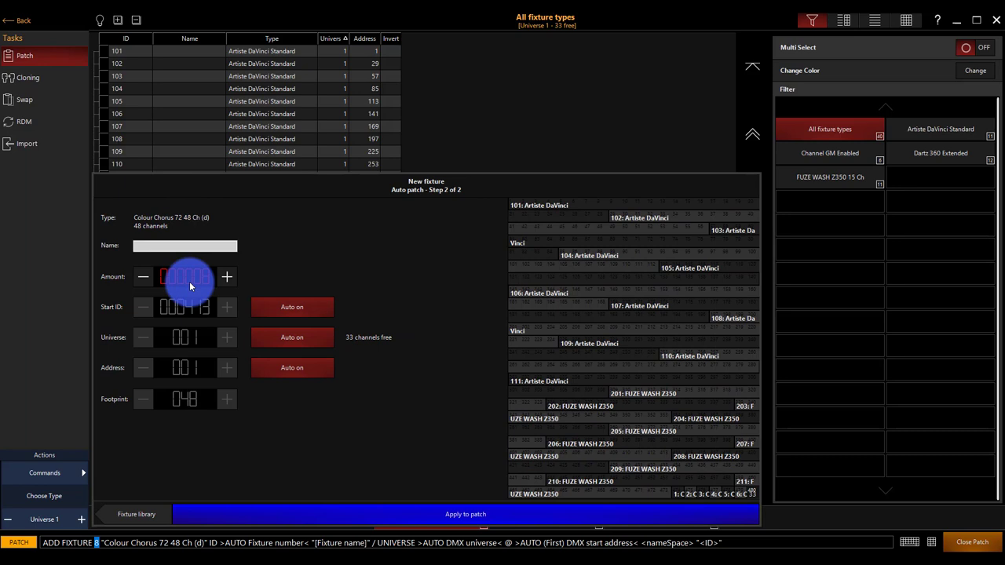
{"action": "left_click", "coordinate": [285, 308]}
{"action": "left_click", "coordinate": [187, 307]}
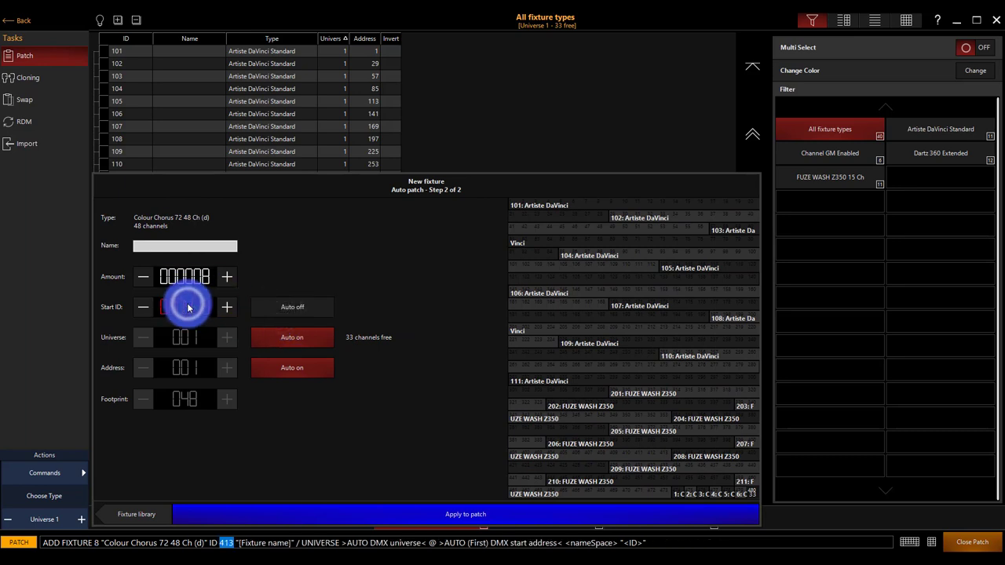
{"action": "type", "text": "301"}
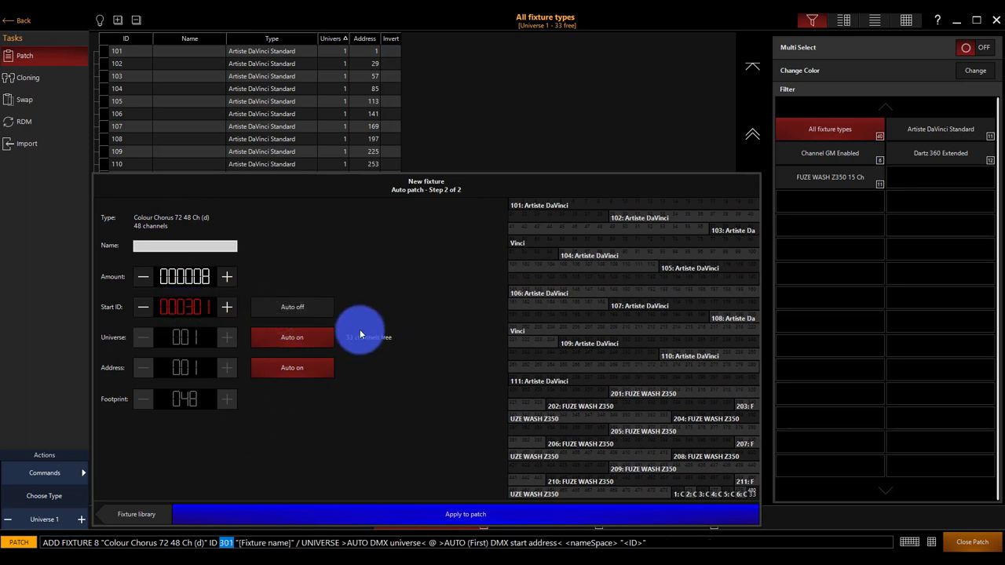
{"action": "left_click", "coordinate": [320, 337]}
{"action": "left_click", "coordinate": [223, 338]}
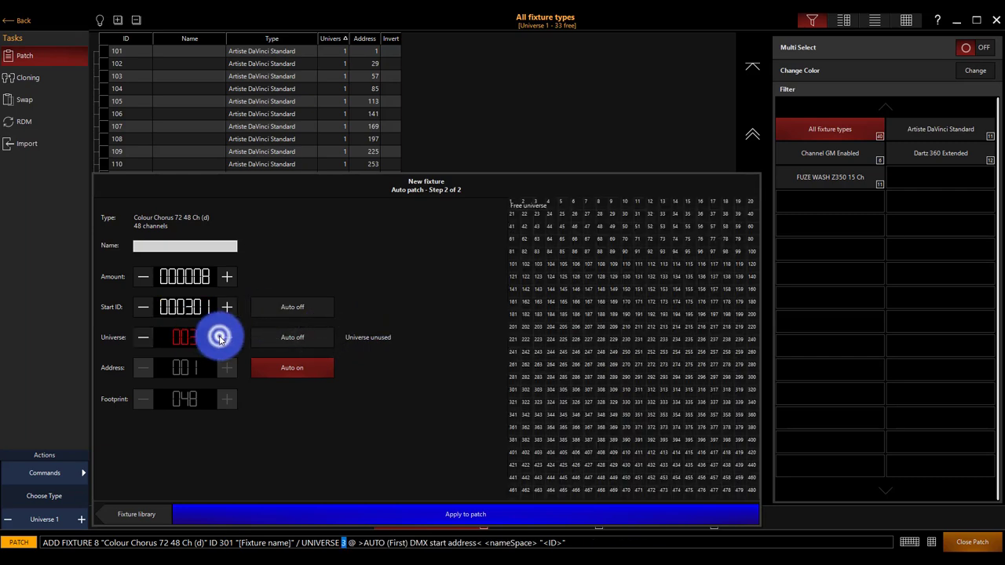
{"action": "left_click", "coordinate": [287, 511]}
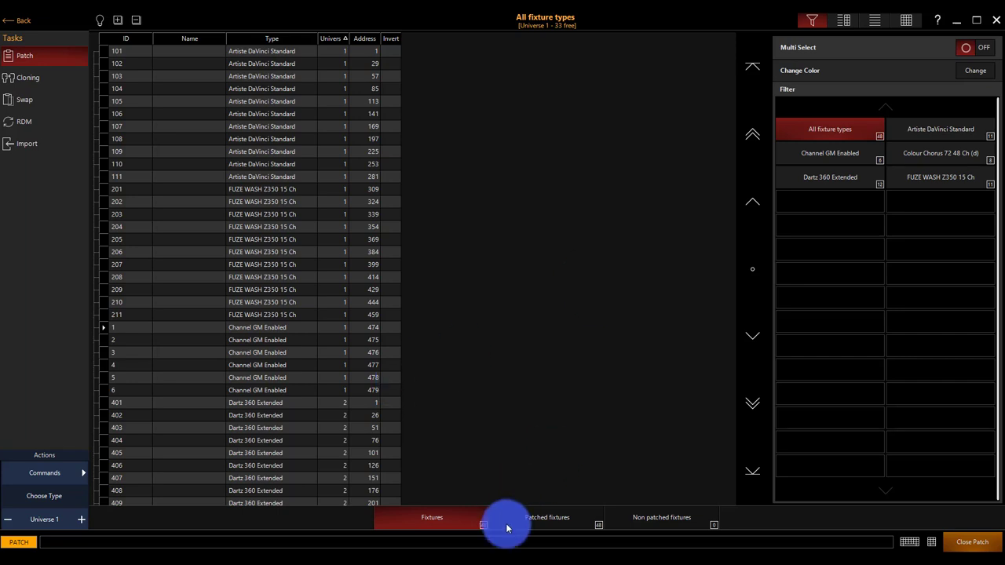
{"action": "left_click", "coordinate": [915, 131]}
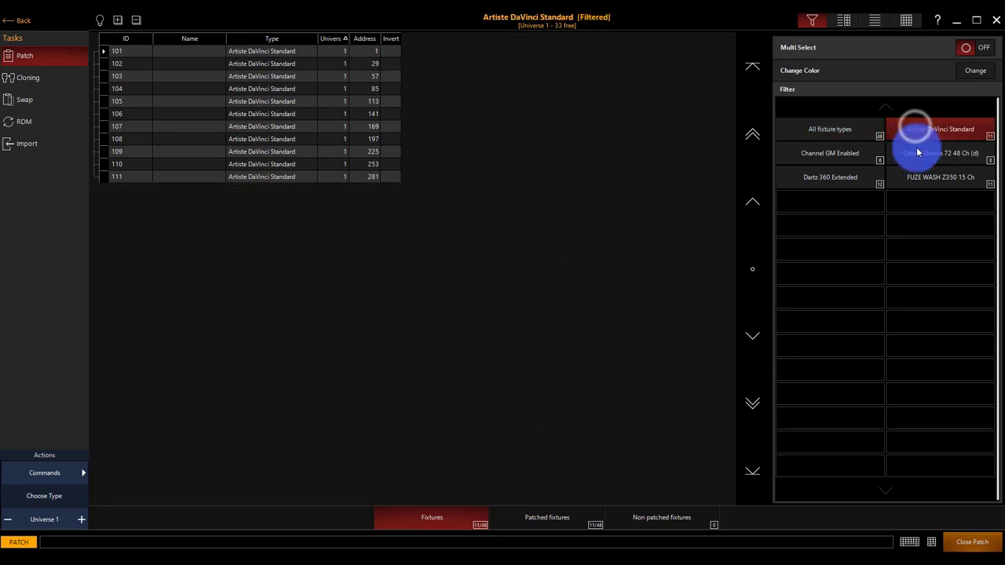
{"action": "left_click", "coordinate": [912, 151]}
{"action": "left_click", "coordinate": [867, 157]}
{"action": "left_click", "coordinate": [863, 172]}
{"action": "left_click", "coordinate": [913, 174]}
{"action": "left_click", "coordinate": [831, 132]}
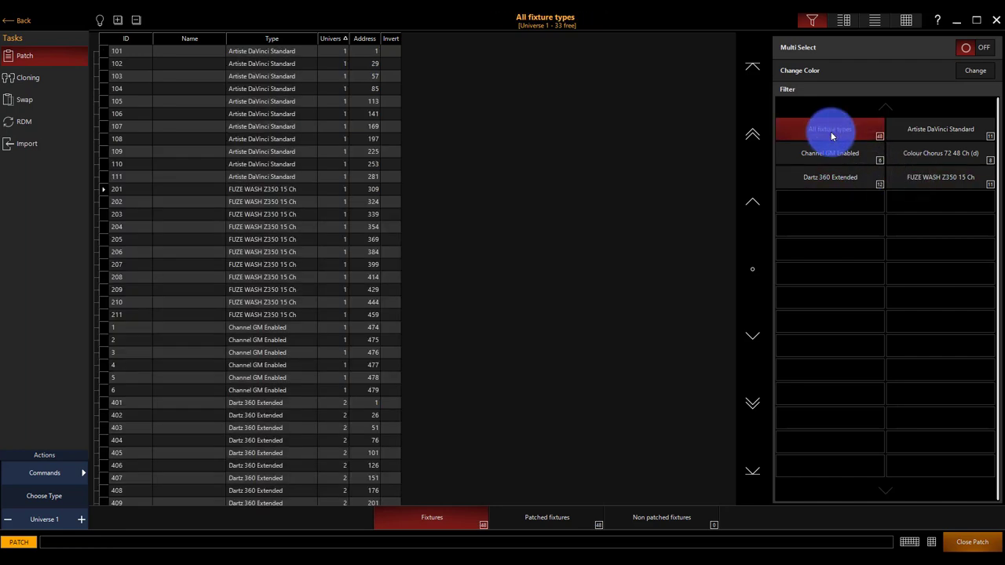
{"action": "left_click", "coordinate": [321, 50]}
{"action": "left_click_drag", "start_coordinate": [330, 66], "coordinate": [333, 175]}
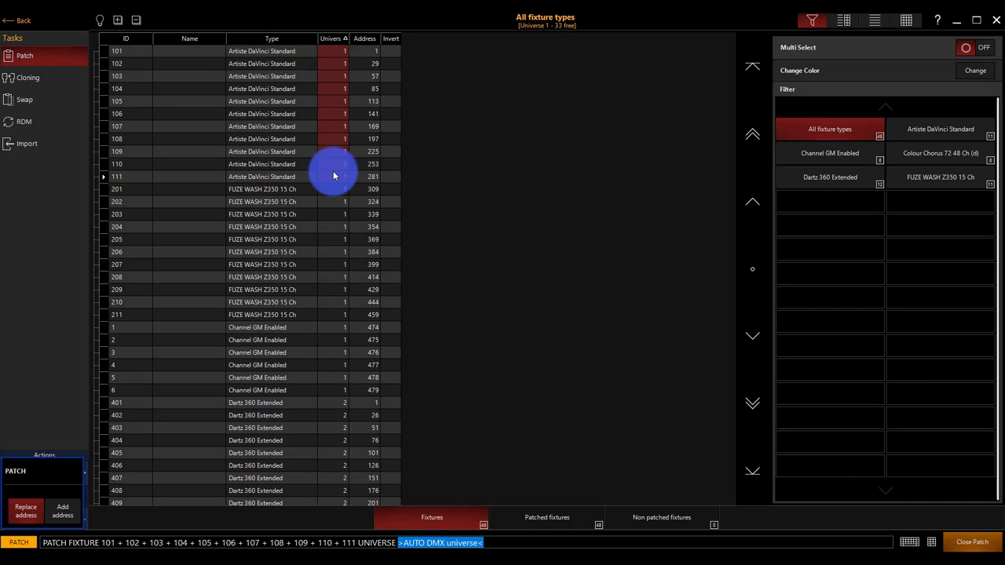
{"action": "type", "text": "60"}
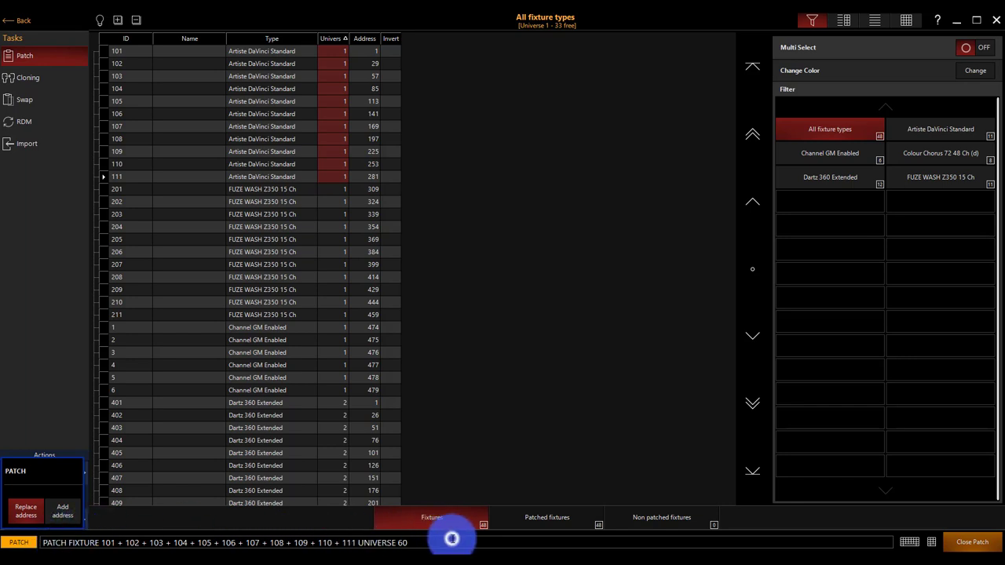
{"action": "key", "text": "Return"}
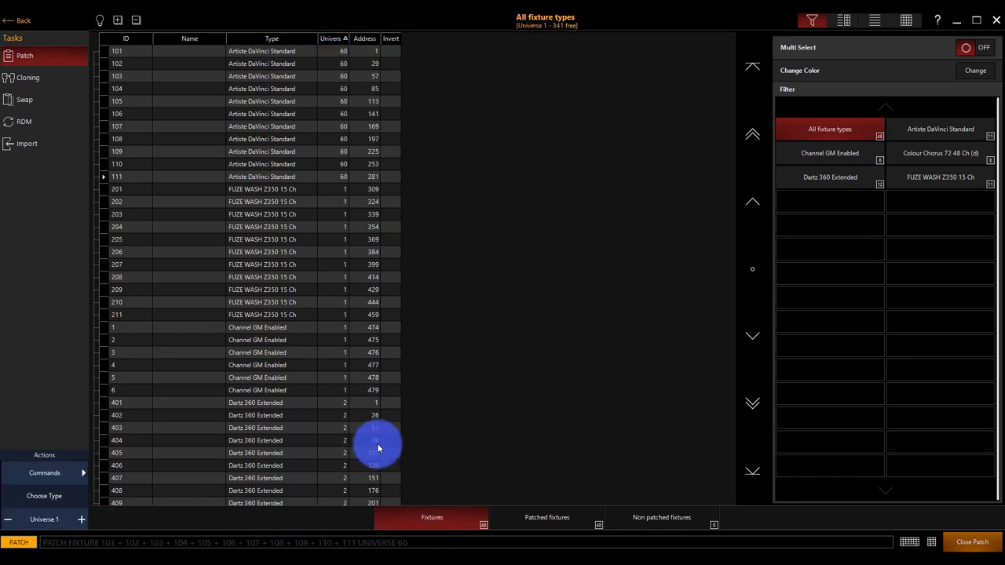
{"action": "left_click_drag", "start_coordinate": [337, 51], "coordinate": [342, 180]}
{"action": "type", "text": "1"}
{"action": "key", "text": "Return"}
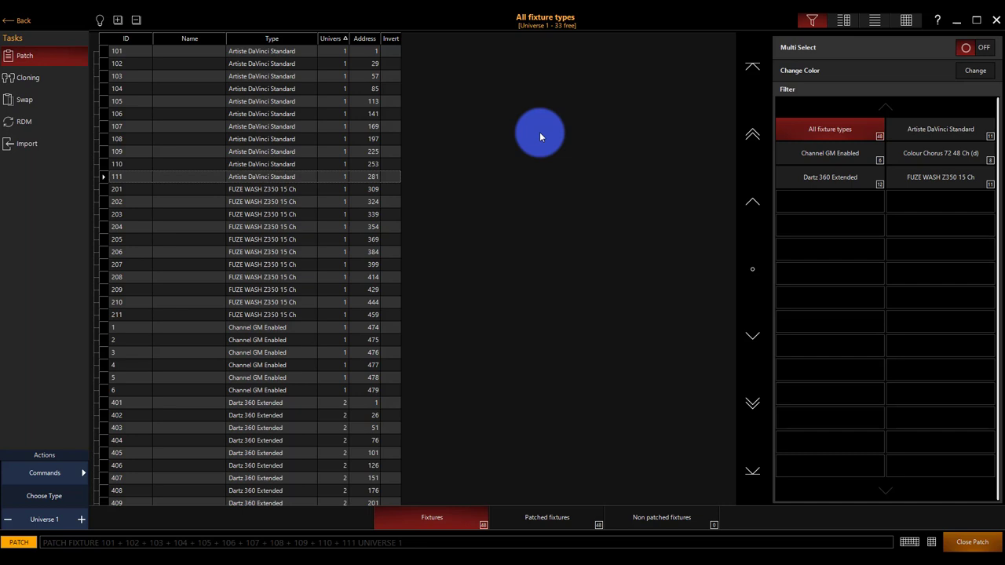
{"action": "left_click", "coordinate": [127, 51]}
{"action": "left_click_drag", "start_coordinate": [131, 63], "coordinate": [131, 173]}
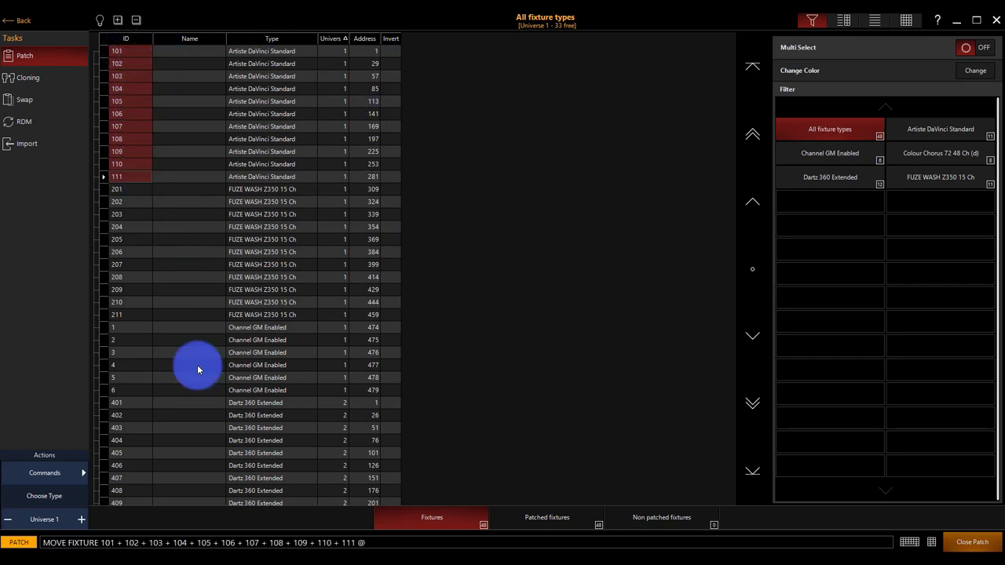
{"action": "type", "text": "201"}
{"action": "key", "text": "Return"}
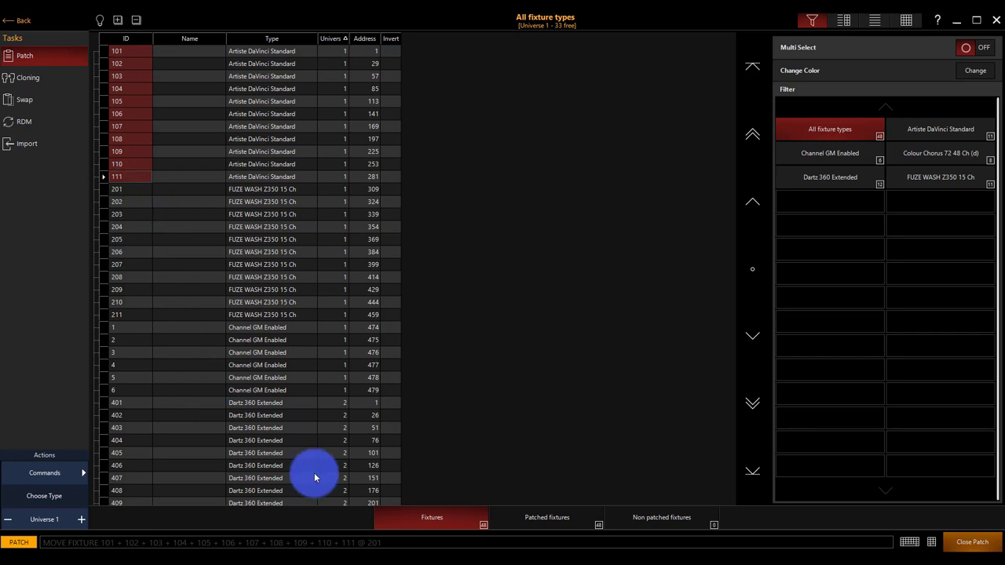
{"action": "left_click", "coordinate": [449, 196]}
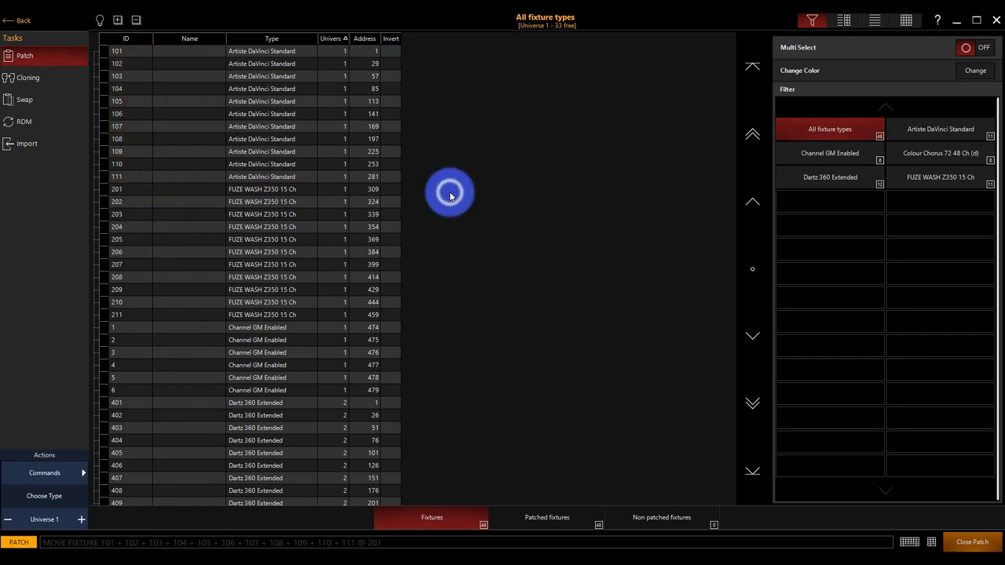